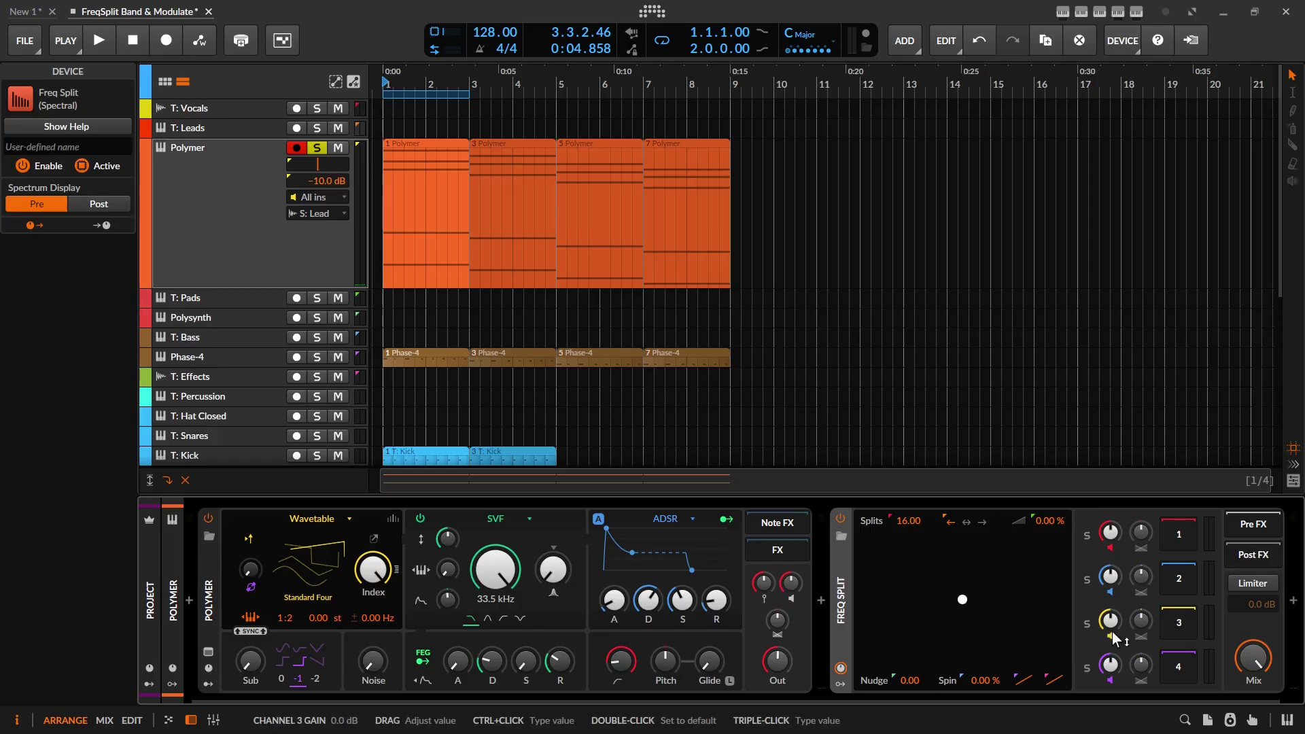
Turn off channel 3 of the Freq Split and set its number of splits to 4.
left_click(1111, 634)
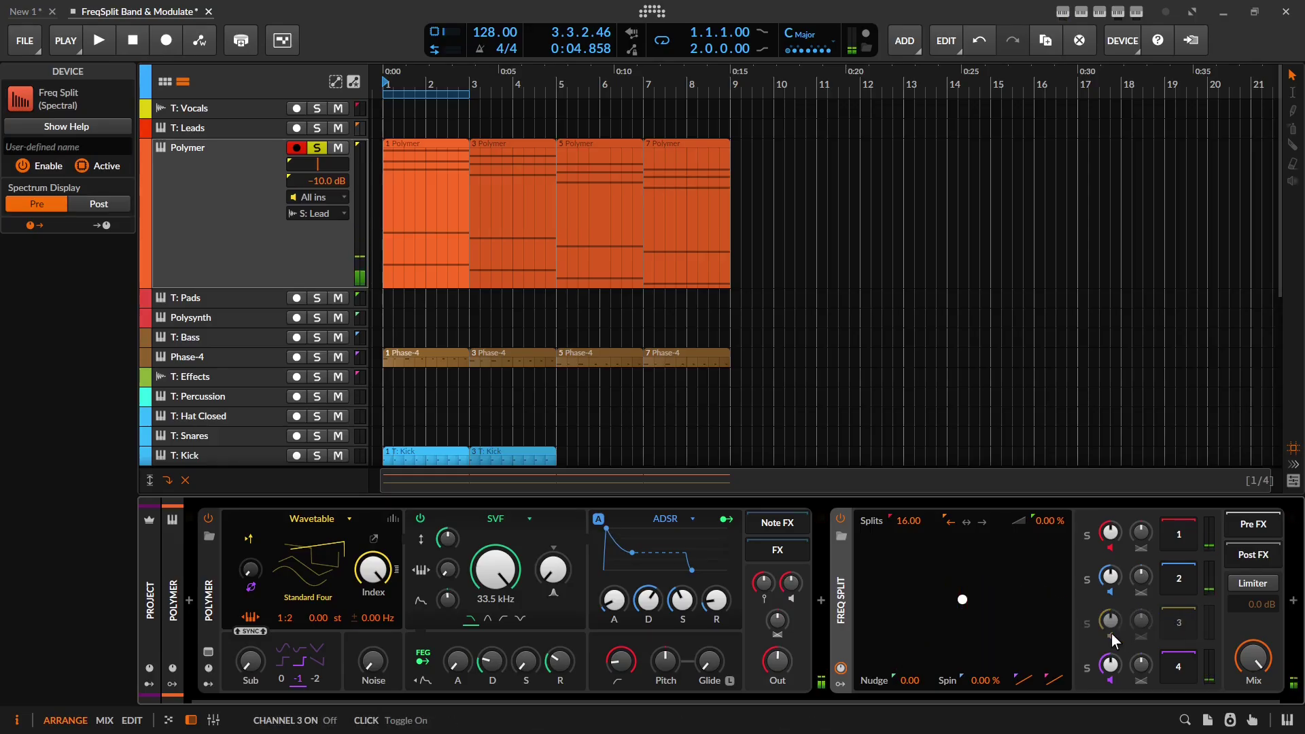
triple_click(909, 522)
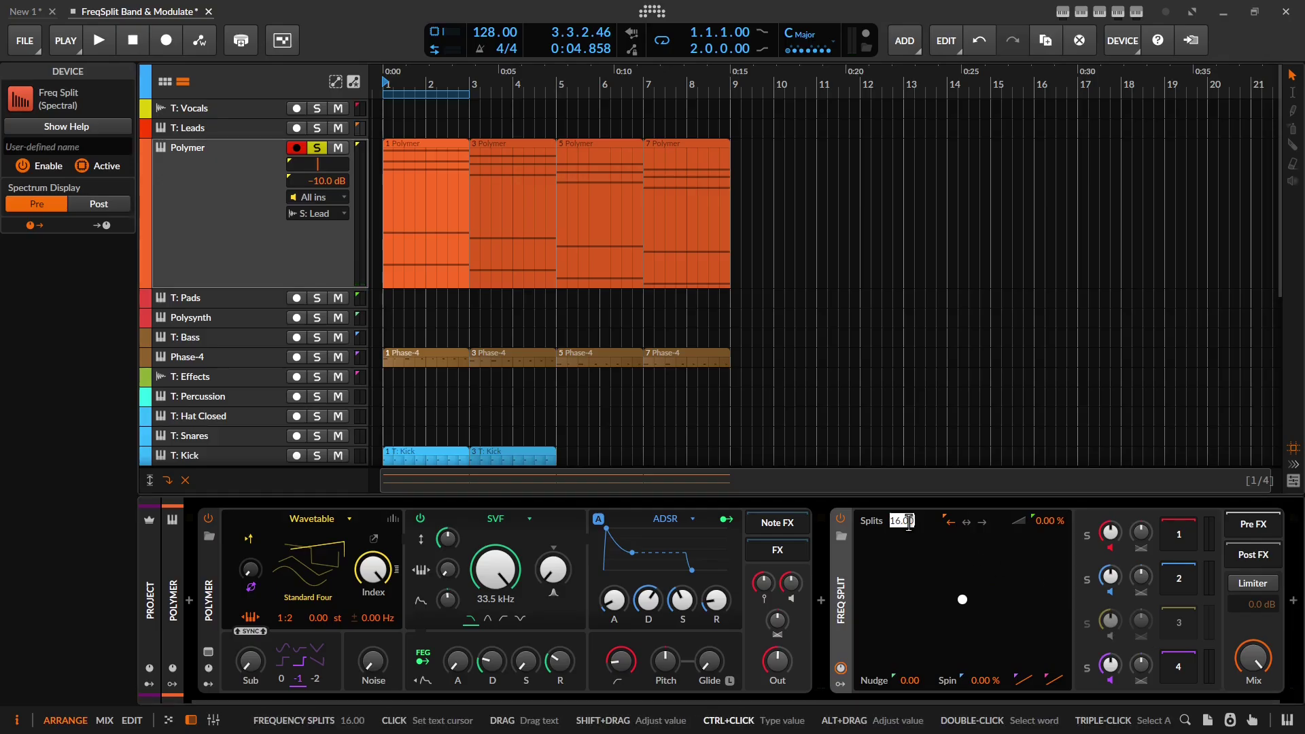
type("4")
key("Return")
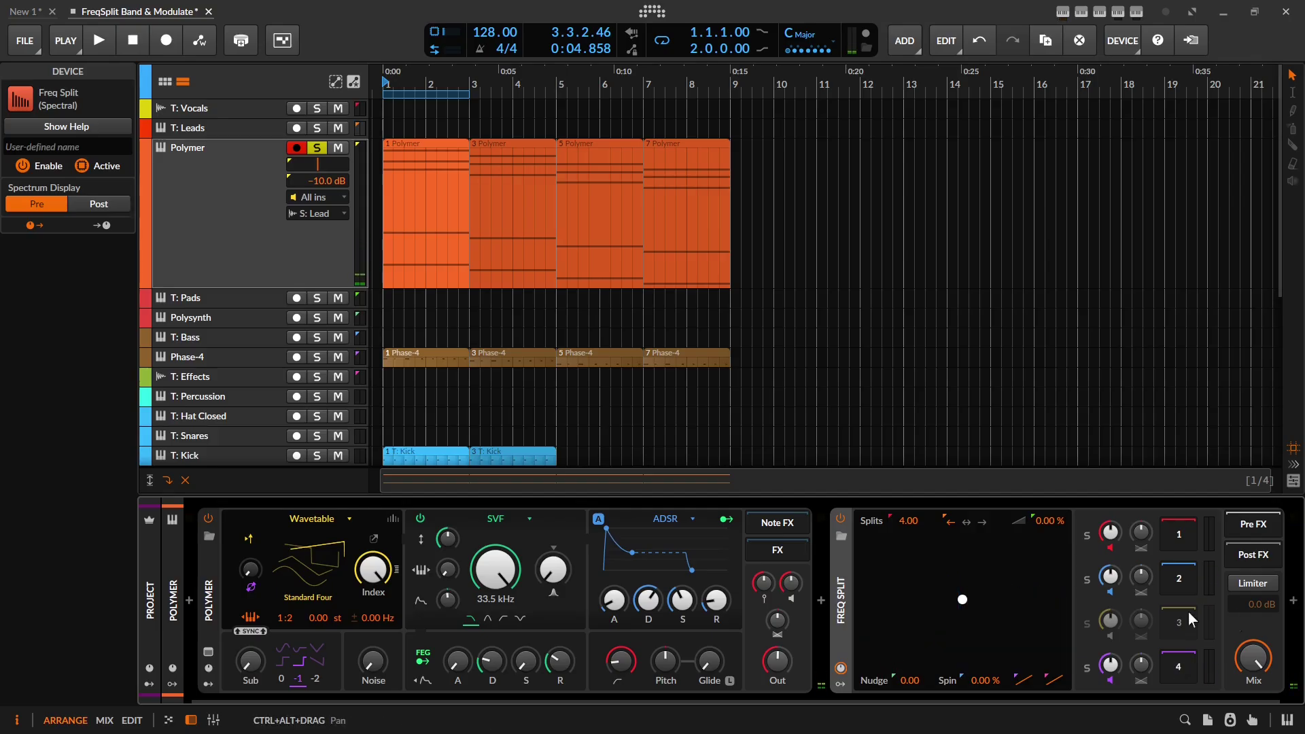
Switch the Freq Split's spectrum display to Post.
right_click(956, 546)
left_click(1006, 504)
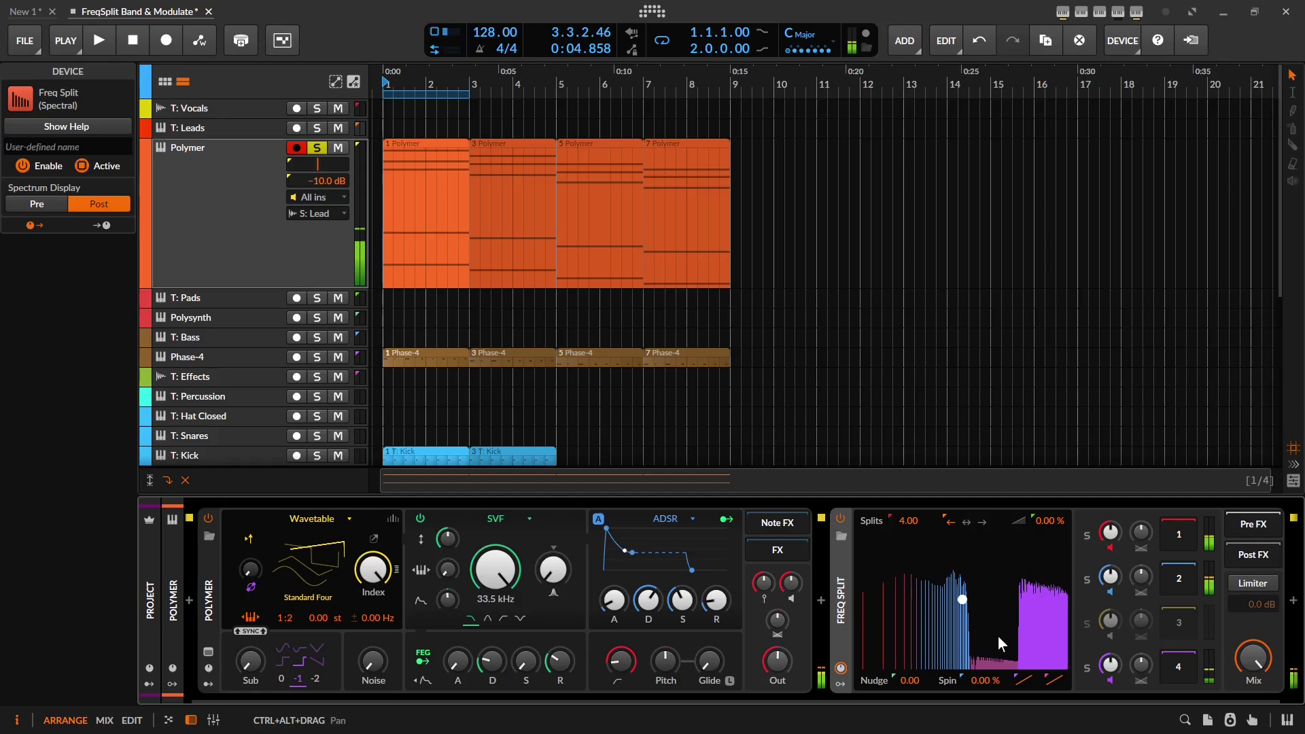
left_click(1104, 629)
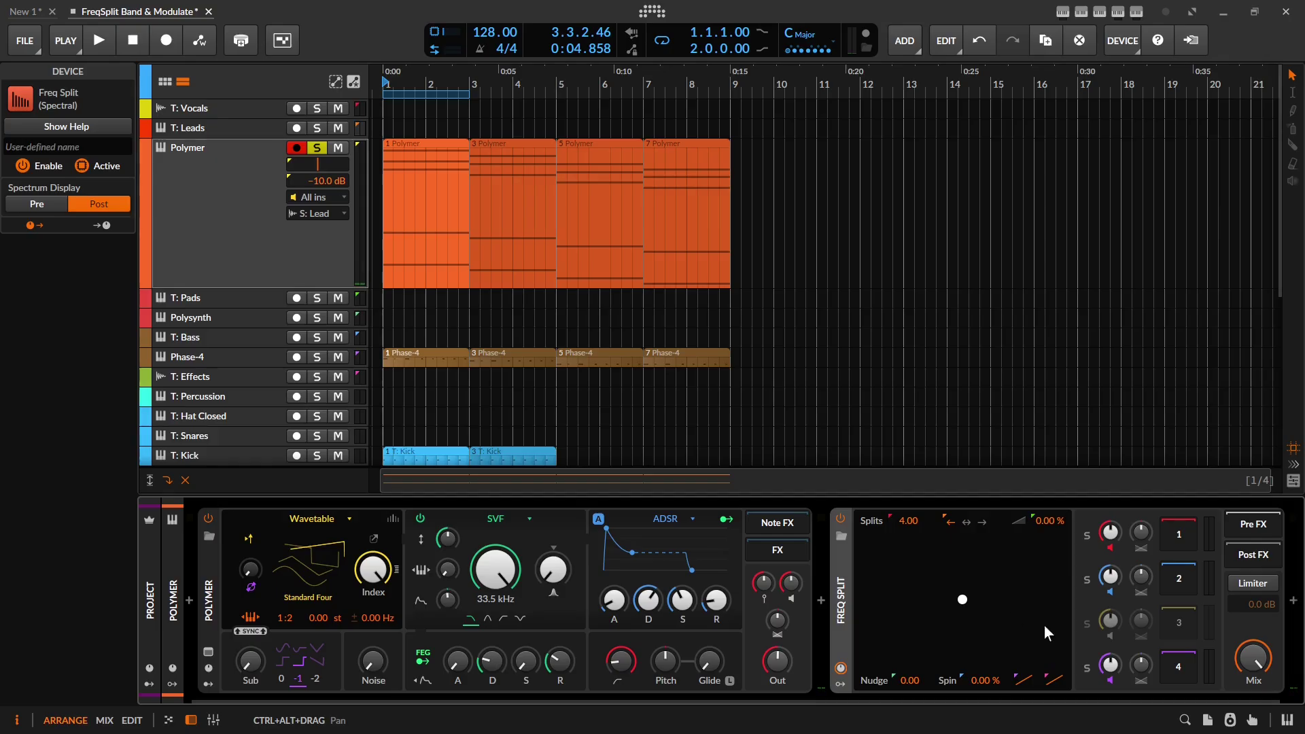
Show the Freq Split's modulator slots and raise its Nudge to +1.02.
scroll(1082, 624, "down", 2)
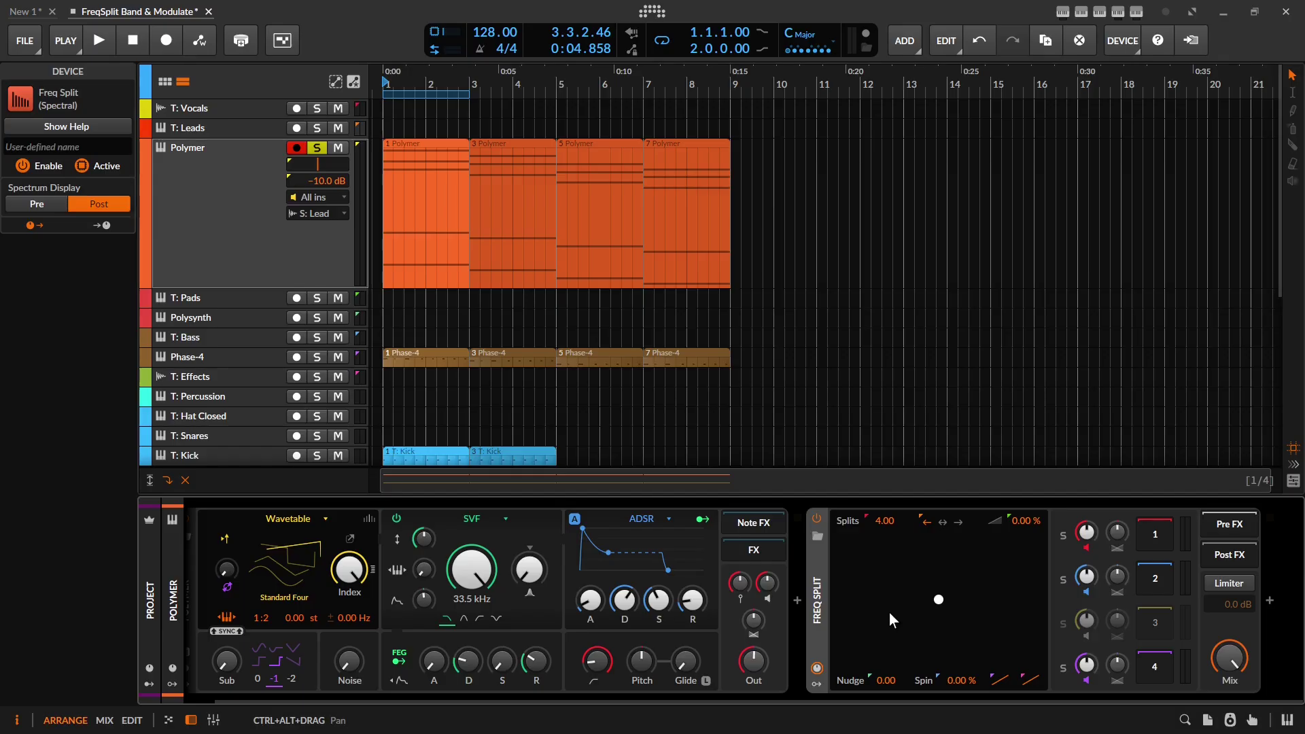
left_click(817, 684)
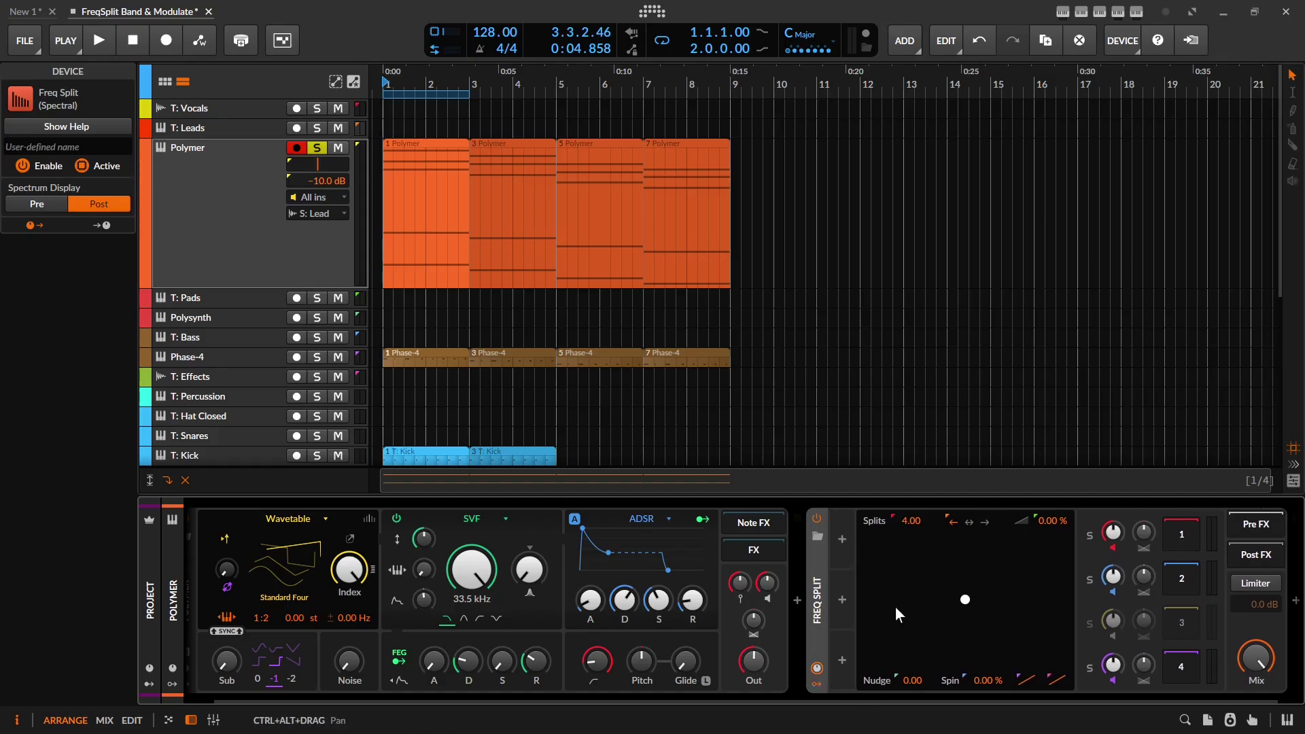
left_click_drag(1051, 600, 897, 602)
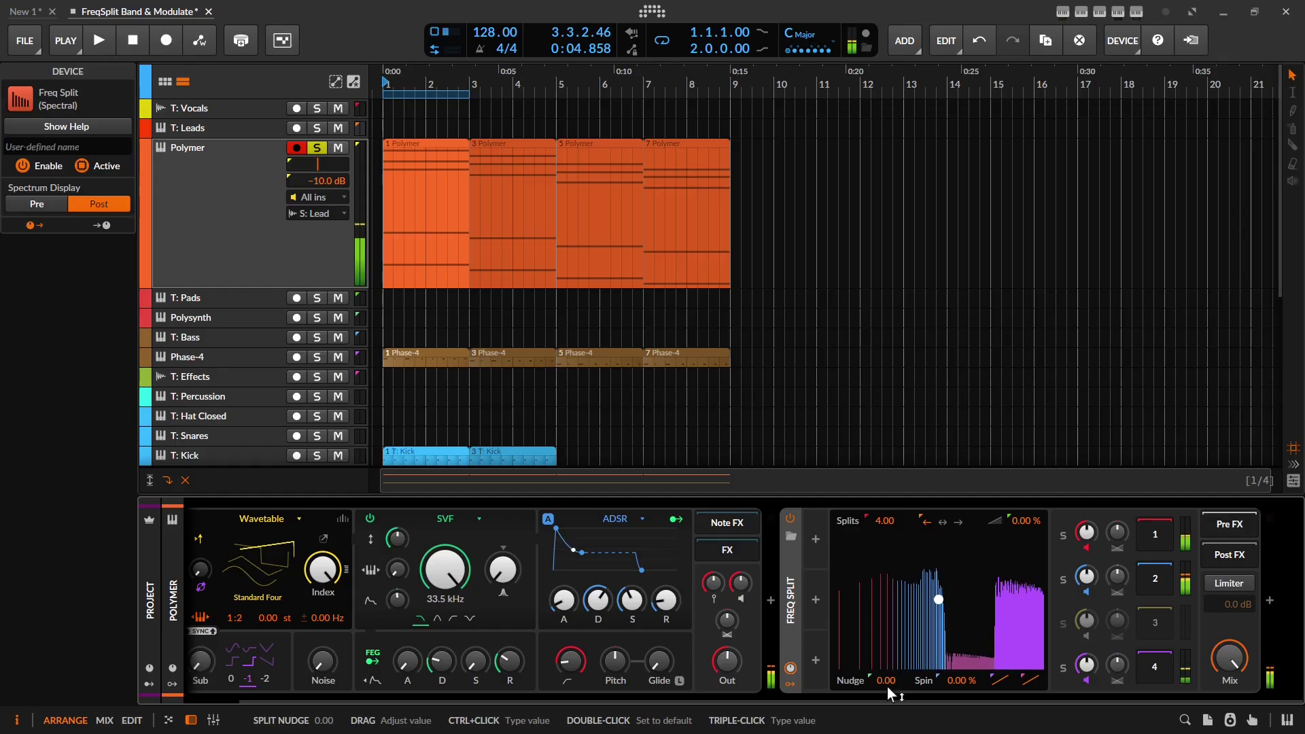
mouse_move(892, 680)
left_mouse_down()
mouse_move(892, 656)
mouse_move(892, 729)
mouse_move(893, 670)
left_mouse_up()
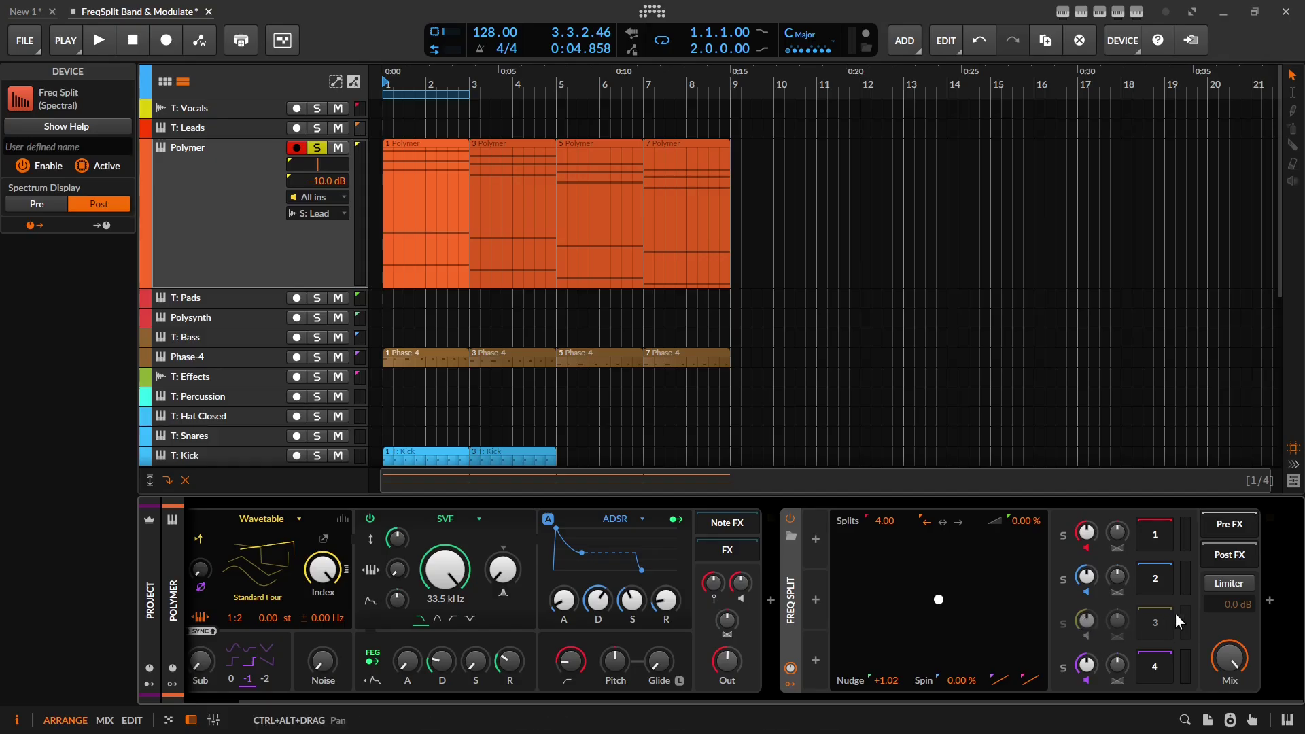
Insert a Delay+ after the Freq Split and adjust the amount of its Space blur.
left_click(1269, 601)
type("del")
key("Down")
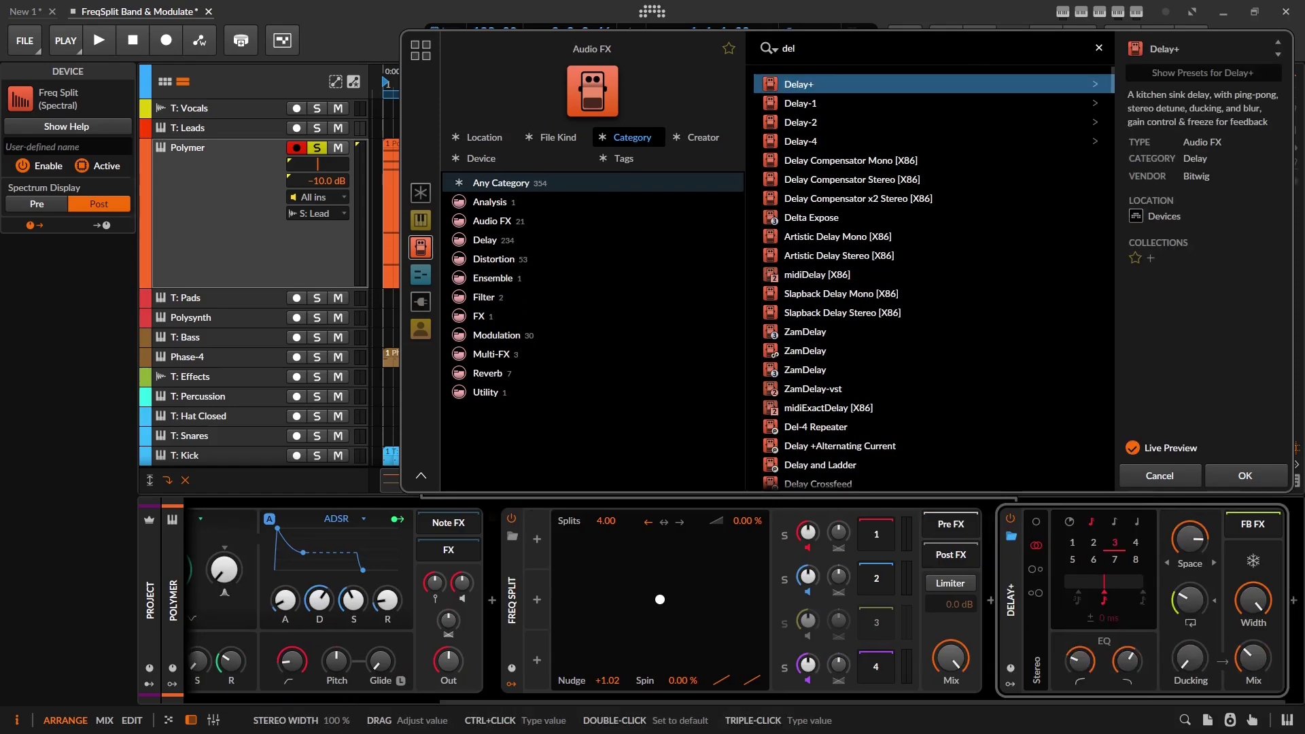
key("Return")
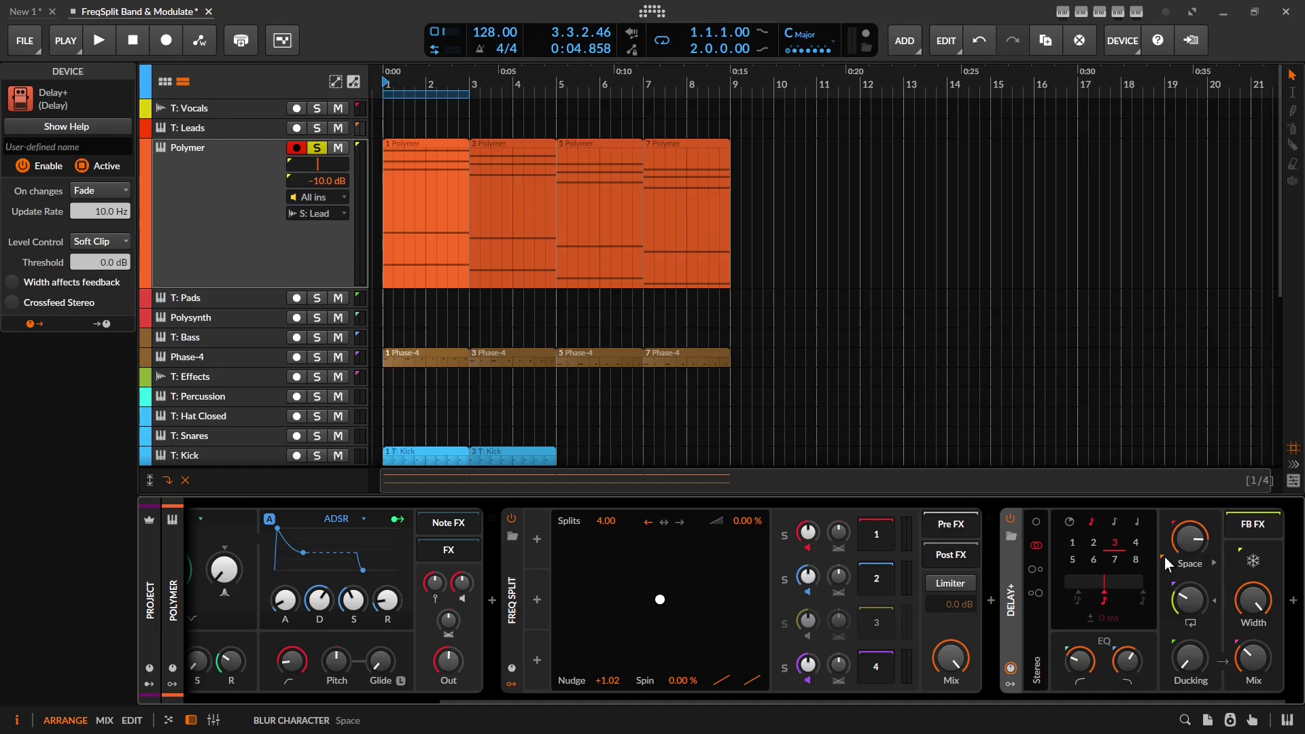
left_click_drag(1190, 541, 1196, 558)
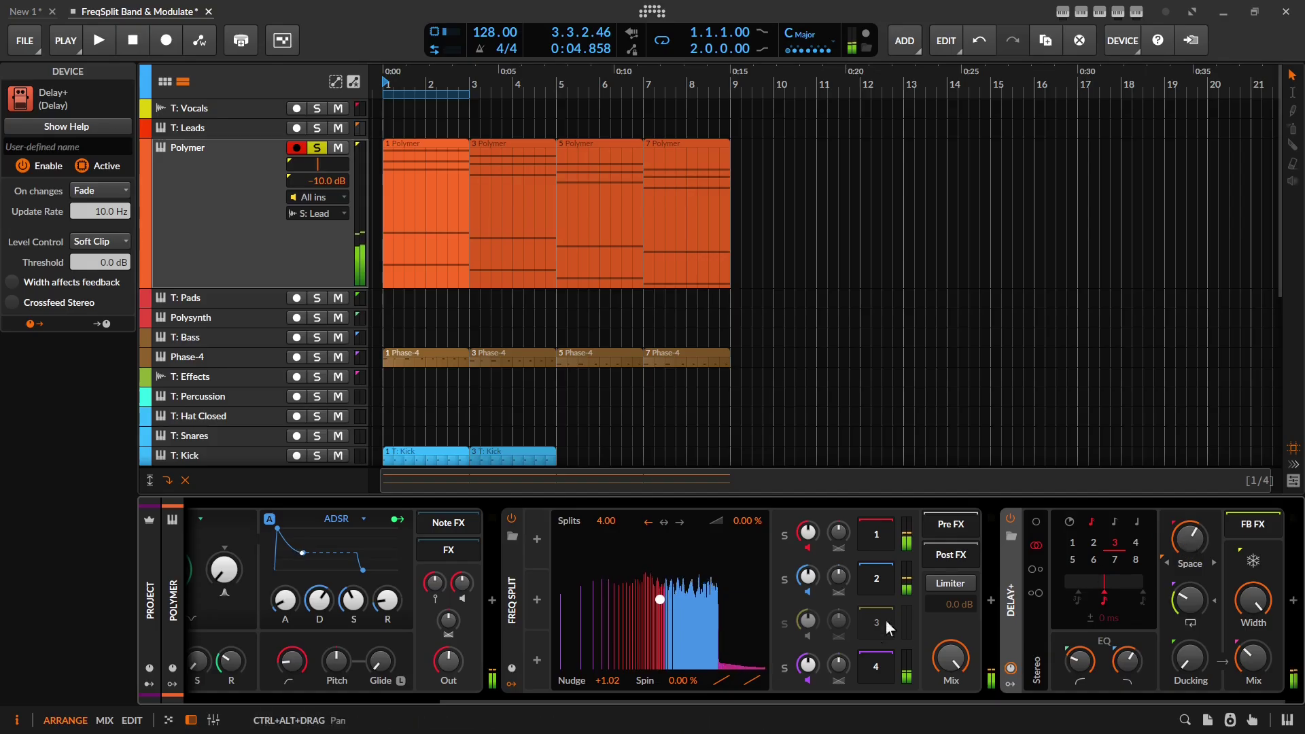
Sweep the Freq Split's Nudge into negative values, then reset it to 0.00.
left_click_drag(621, 682, 621, 707)
mouse_move(660, 599)
left_mouse_down()
mouse_move(639, 600)
mouse_move(660, 600)
left_mouse_up()
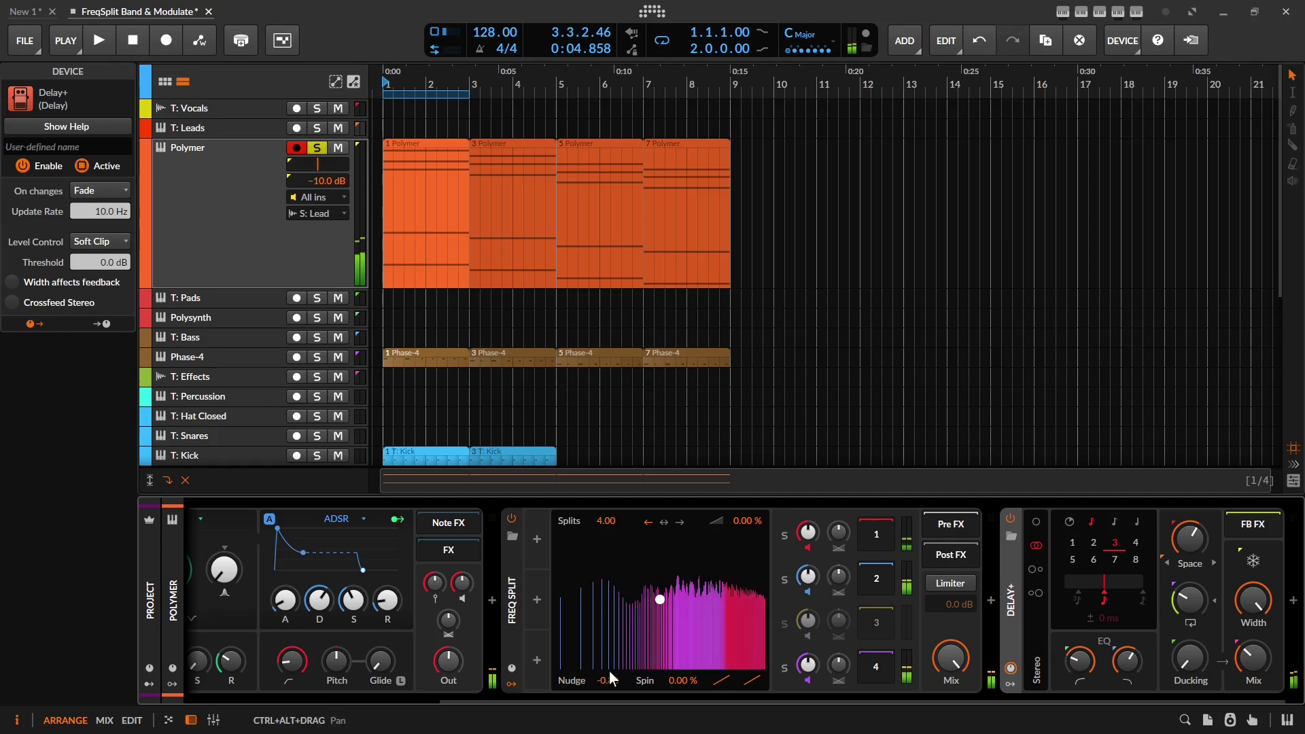
double_click(616, 675)
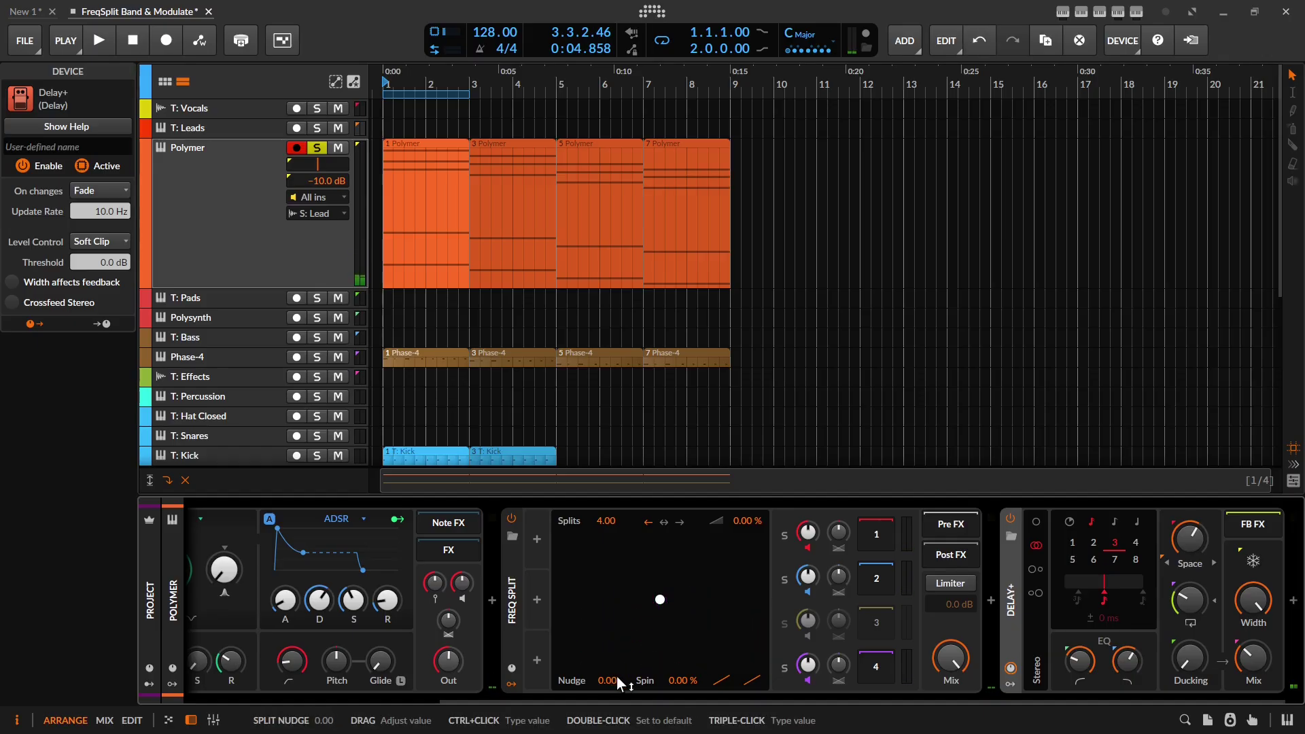
Add an LFO modulator to the Freq Split's first modulator slot and expand its settings.
left_click(536, 540)
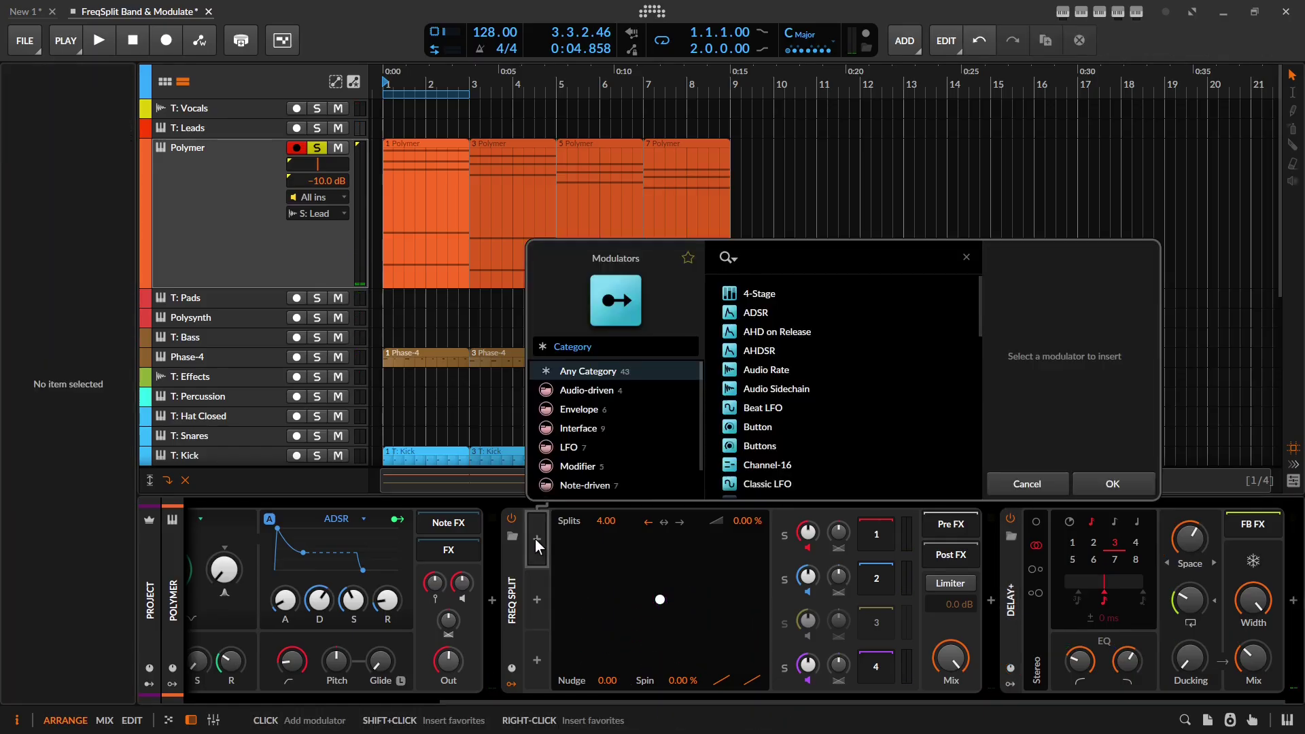
type("lfo")
key("Return")
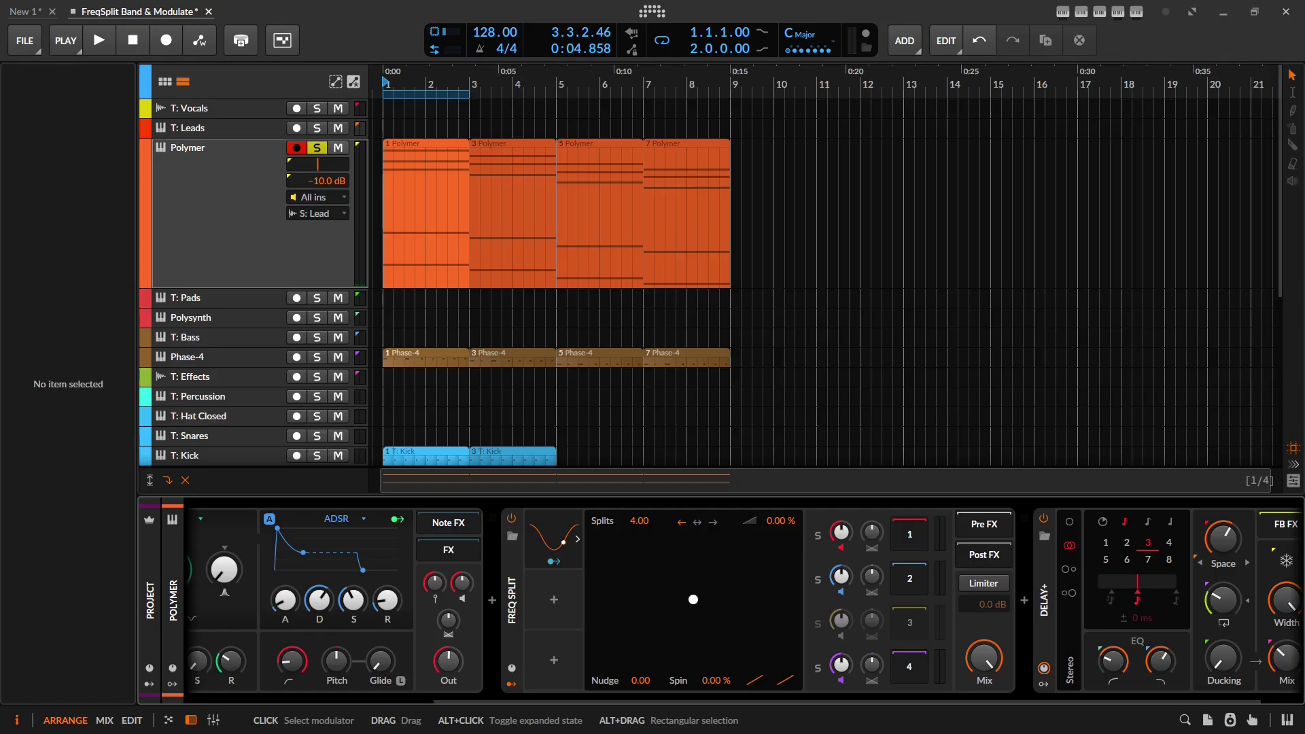
left_click(533, 553)
Map the LFO to the Freq Split's Nudge with an amount of 2.016 and set the LFO rate to 0.04 Hz.
left_click_drag(768, 681, 757, 669)
double_click(766, 682)
left_click(554, 562)
left_click(554, 561)
left_click_drag(642, 542, 642, 592)
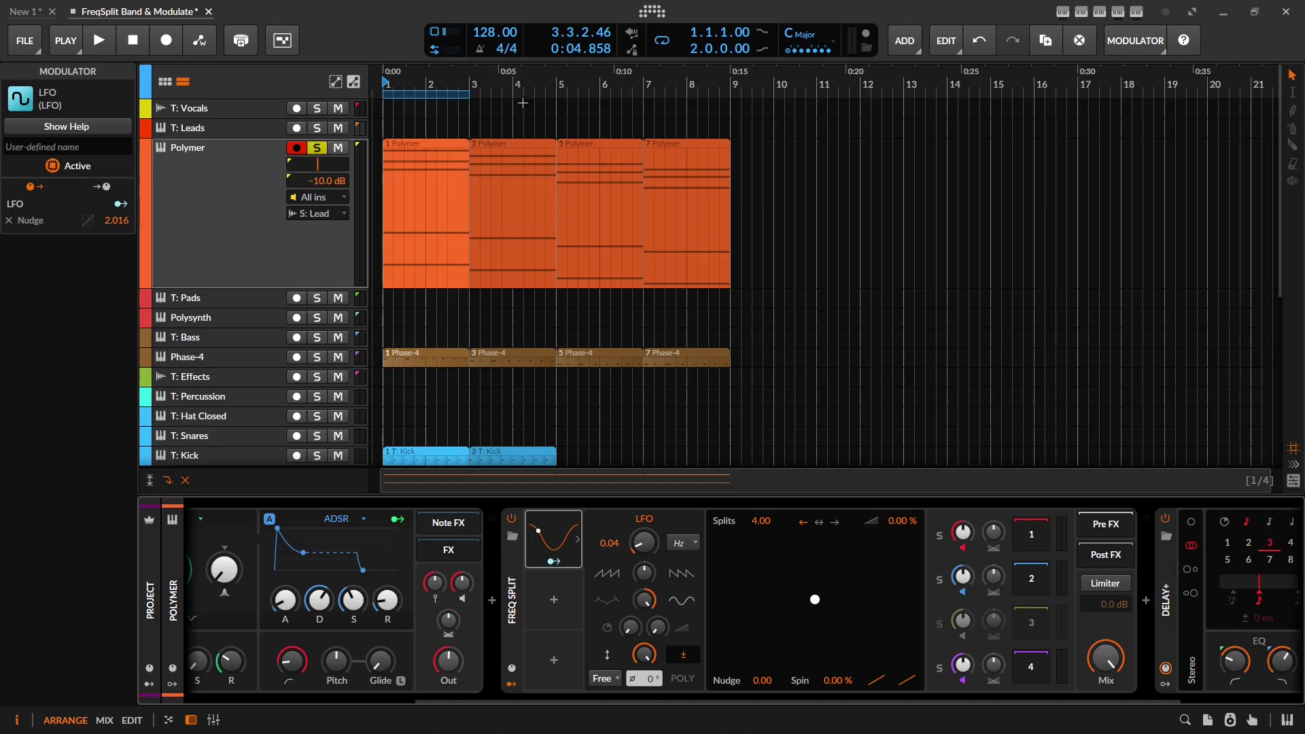
Extend the arranger loop region to 8 bars and set the LFO trigger mode to Note.
left_click_drag(469, 95, 724, 107)
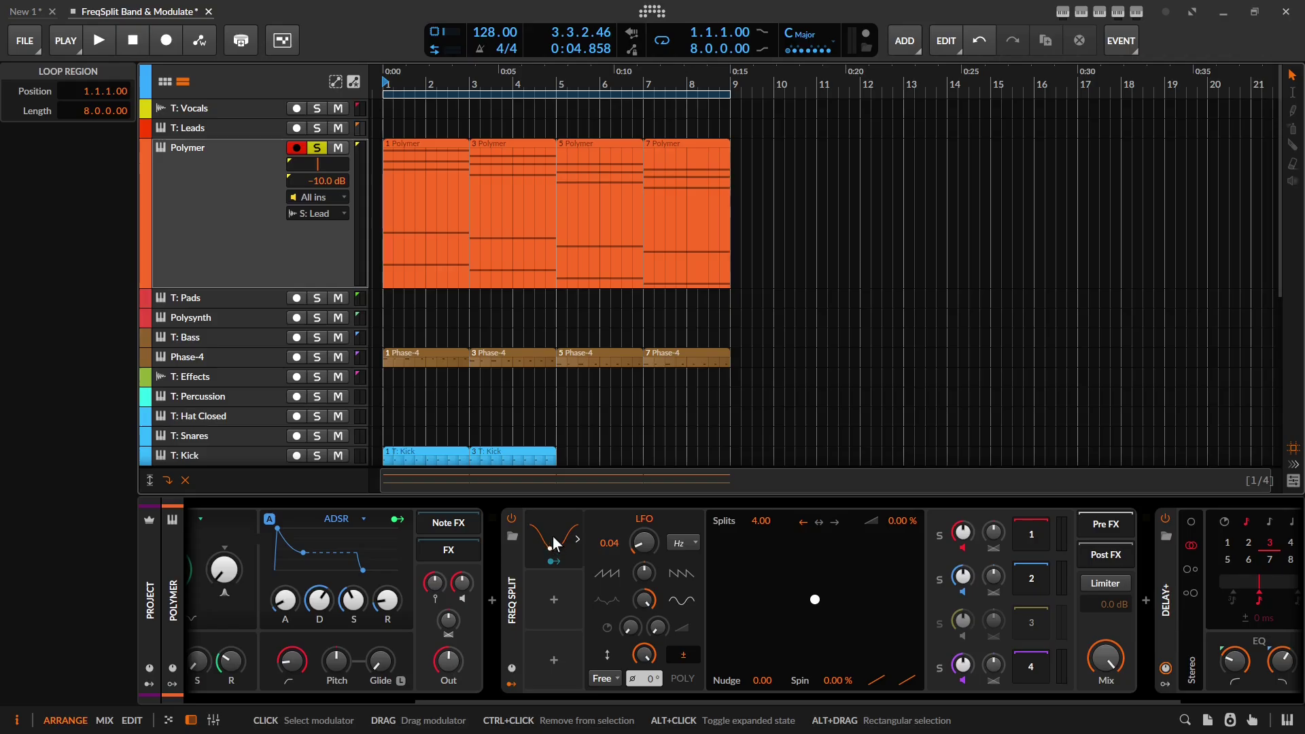
left_click(607, 678)
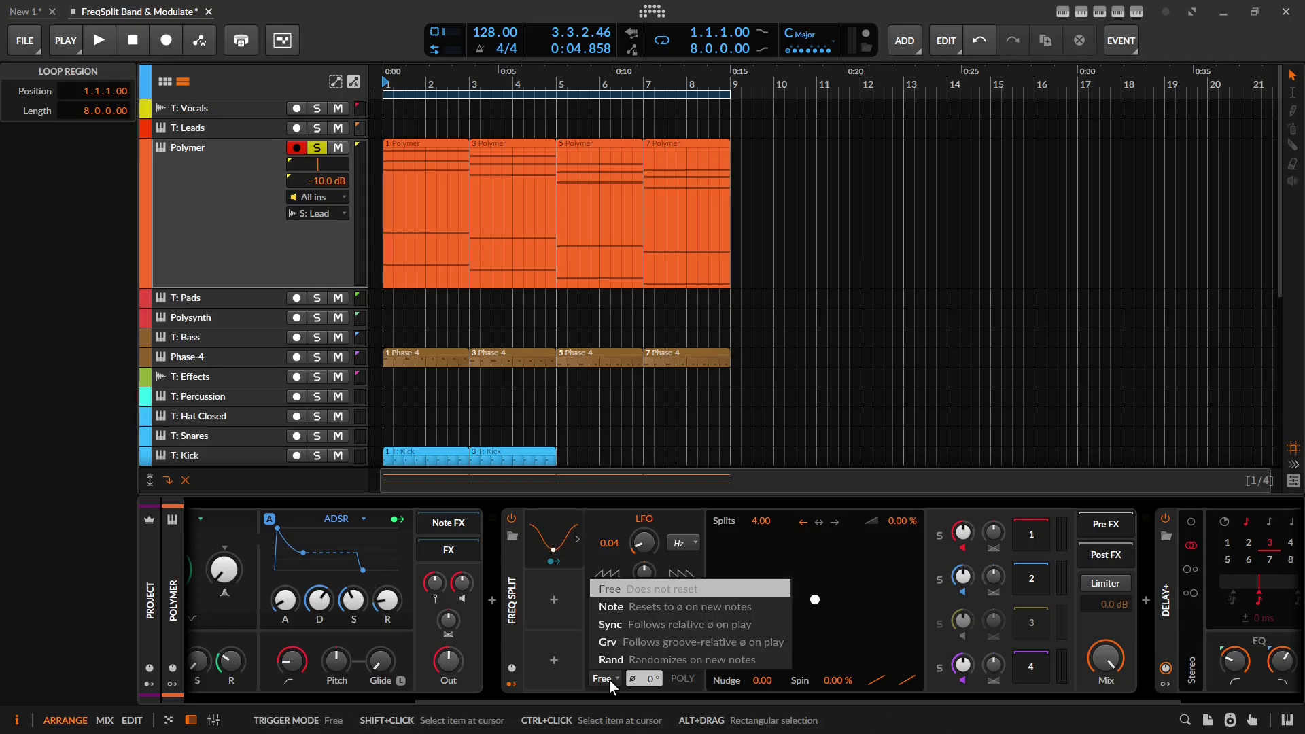
left_click(615, 607)
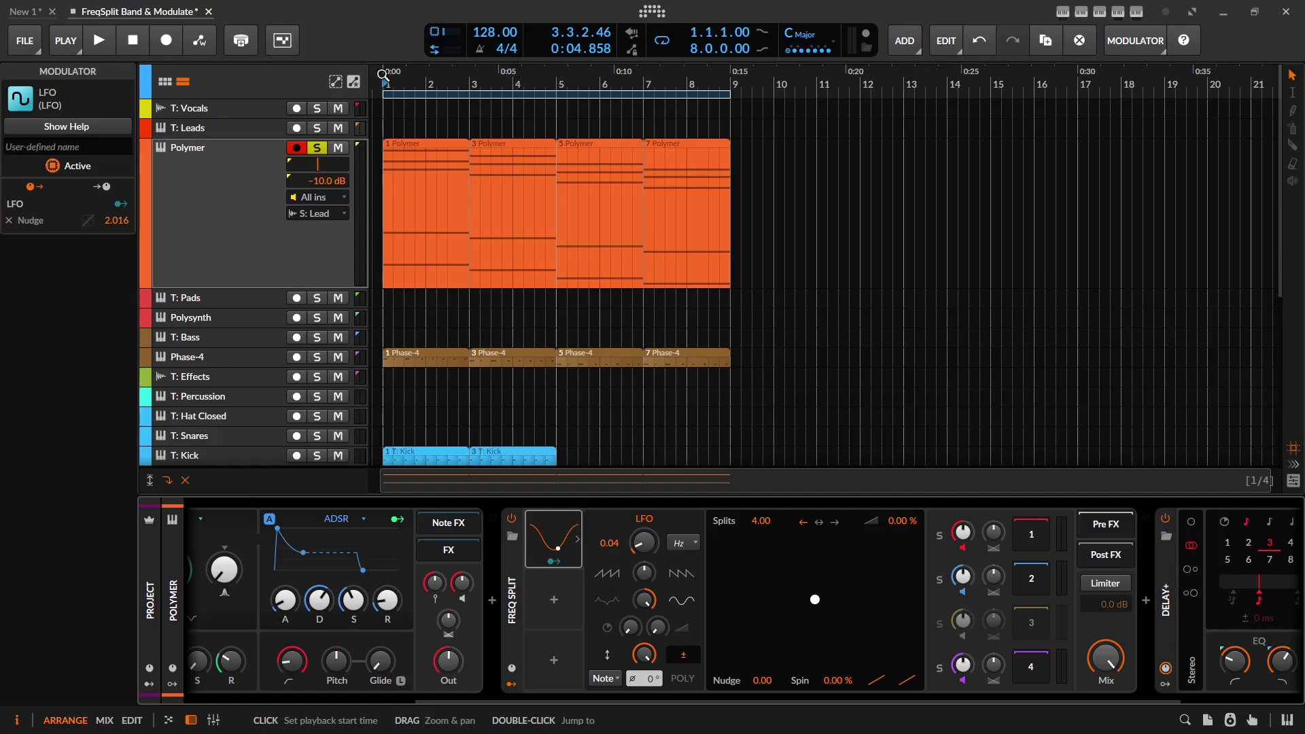
During playback, raise the LFO rate to 11.86 Hz and set its fade-in to about 3.29 s.
key("space")
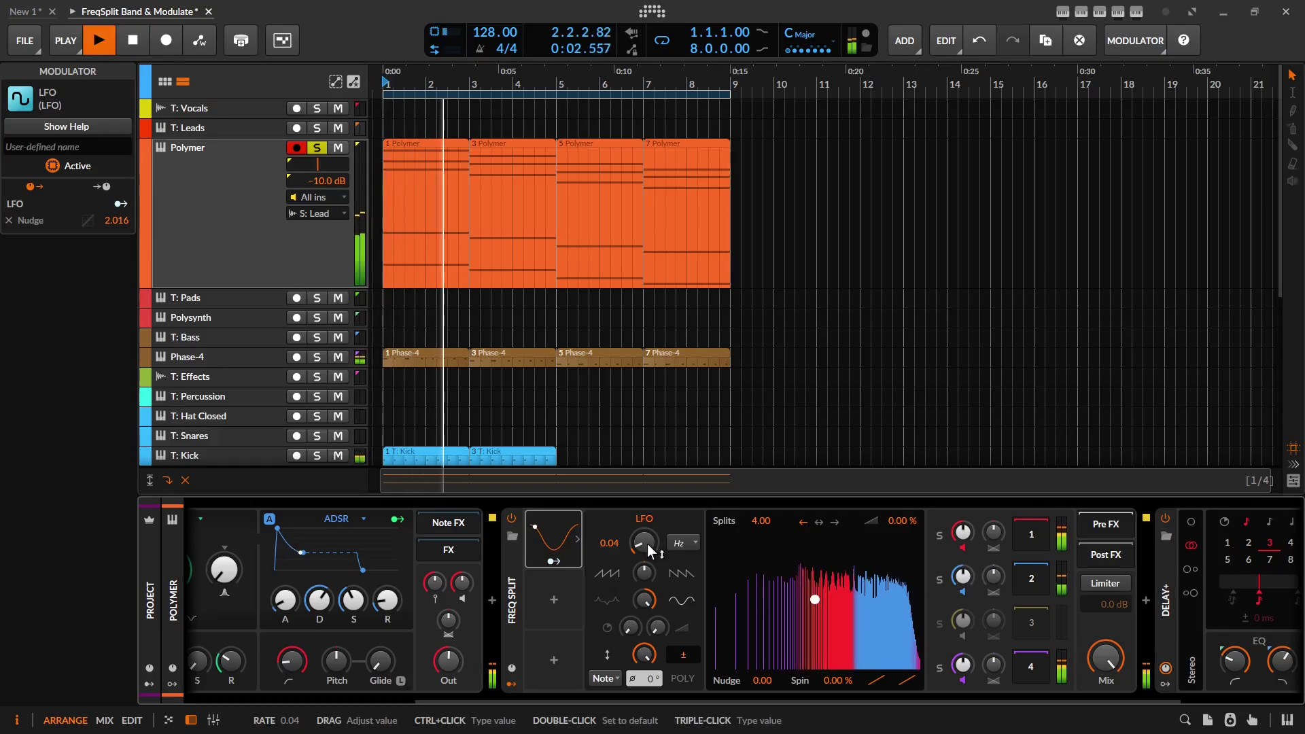
left_click_drag(647, 546, 649, 431)
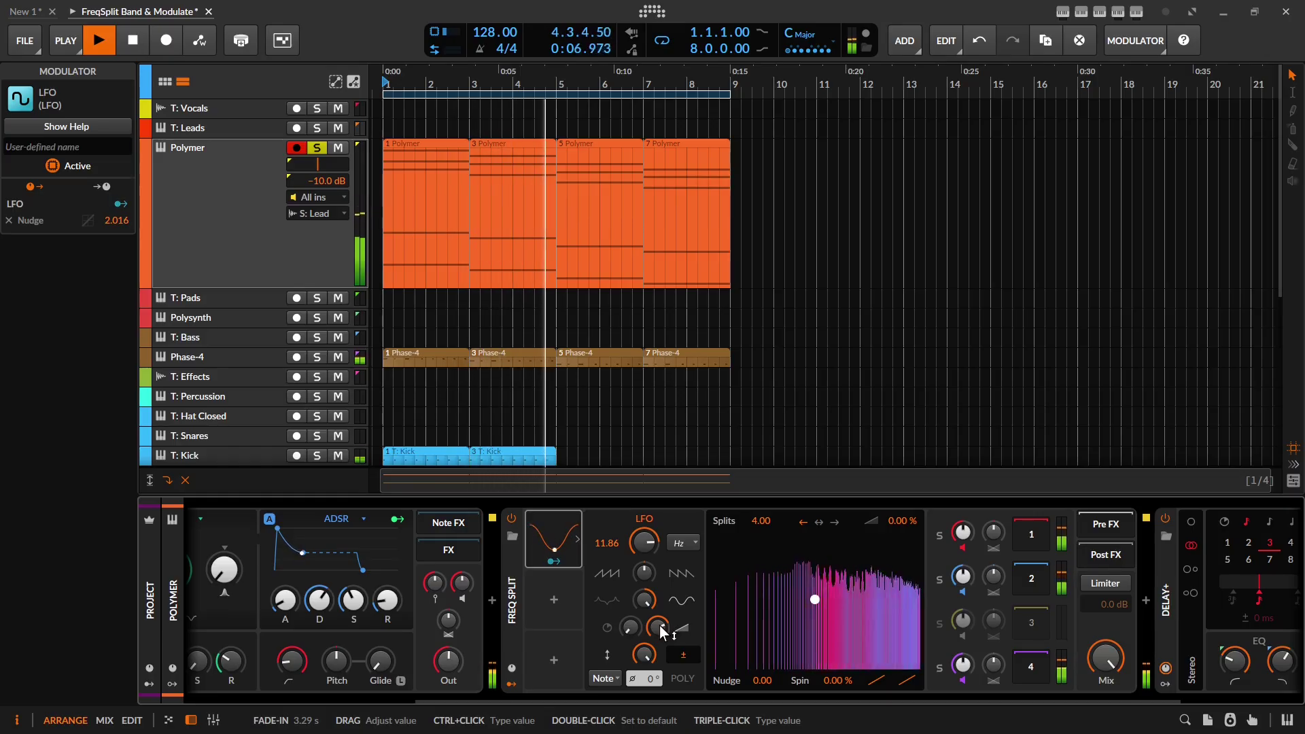
key("space")
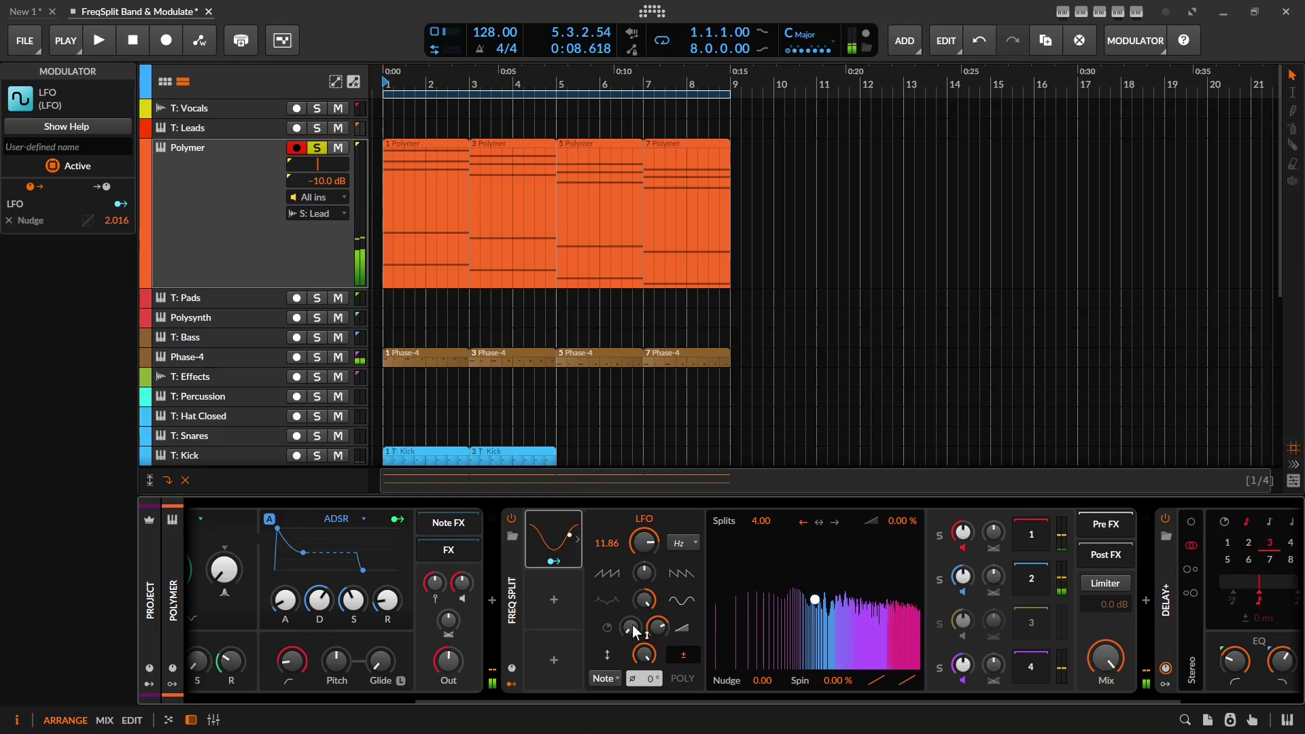
Set the LFO delay to 930 ms and audition the loop.
left_click_drag(634, 627, 657, 620)
key("space")
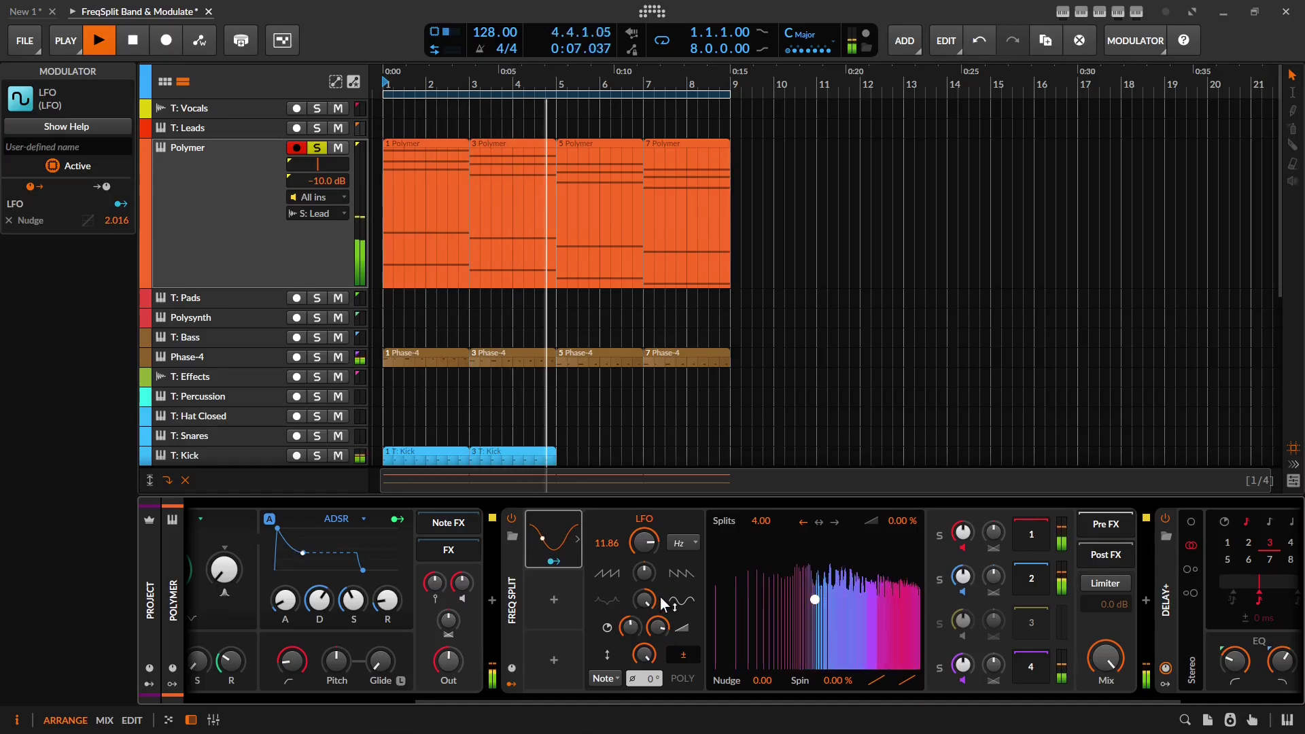
key("space")
Tilt the LFO waveform towards the falling sawtooth and bend its shape away from the sine during playback.
left_click_drag(648, 572, 648, 579)
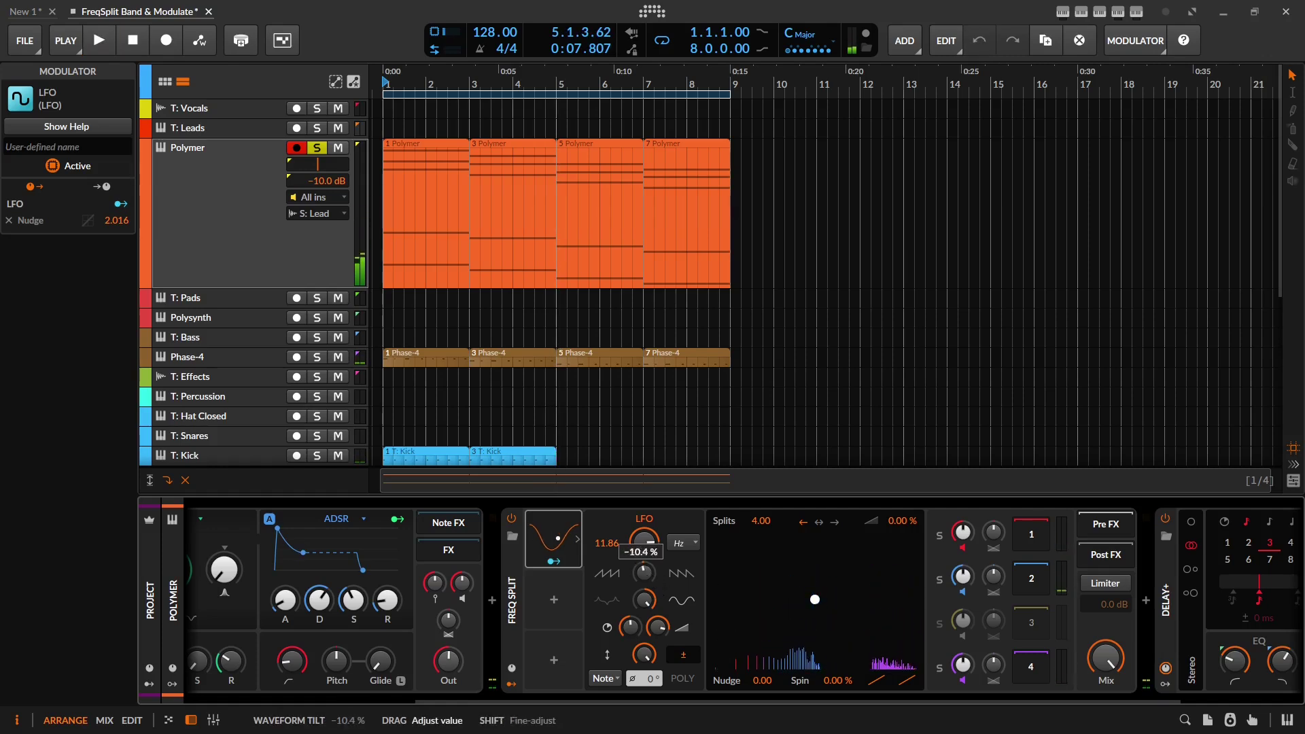
key("space")
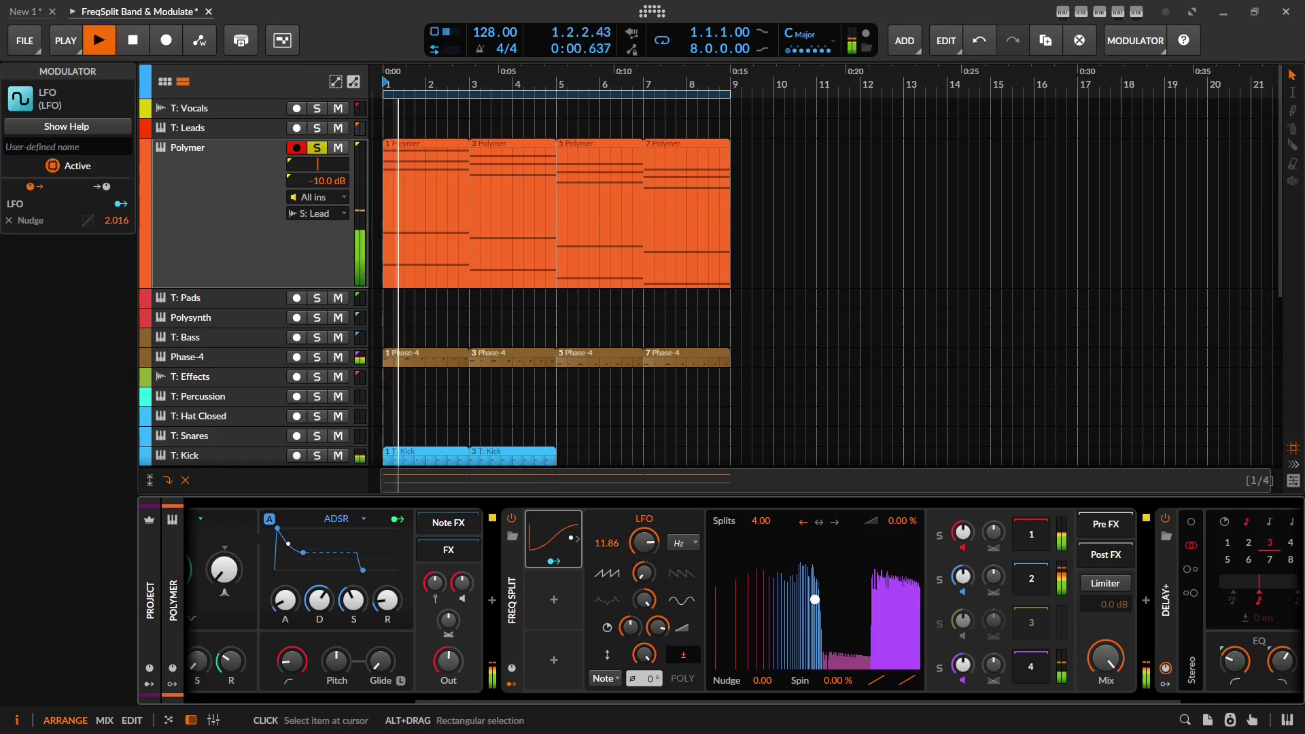
left_click_drag(651, 568, 651, 469)
left_click_drag(643, 599, 643, 683)
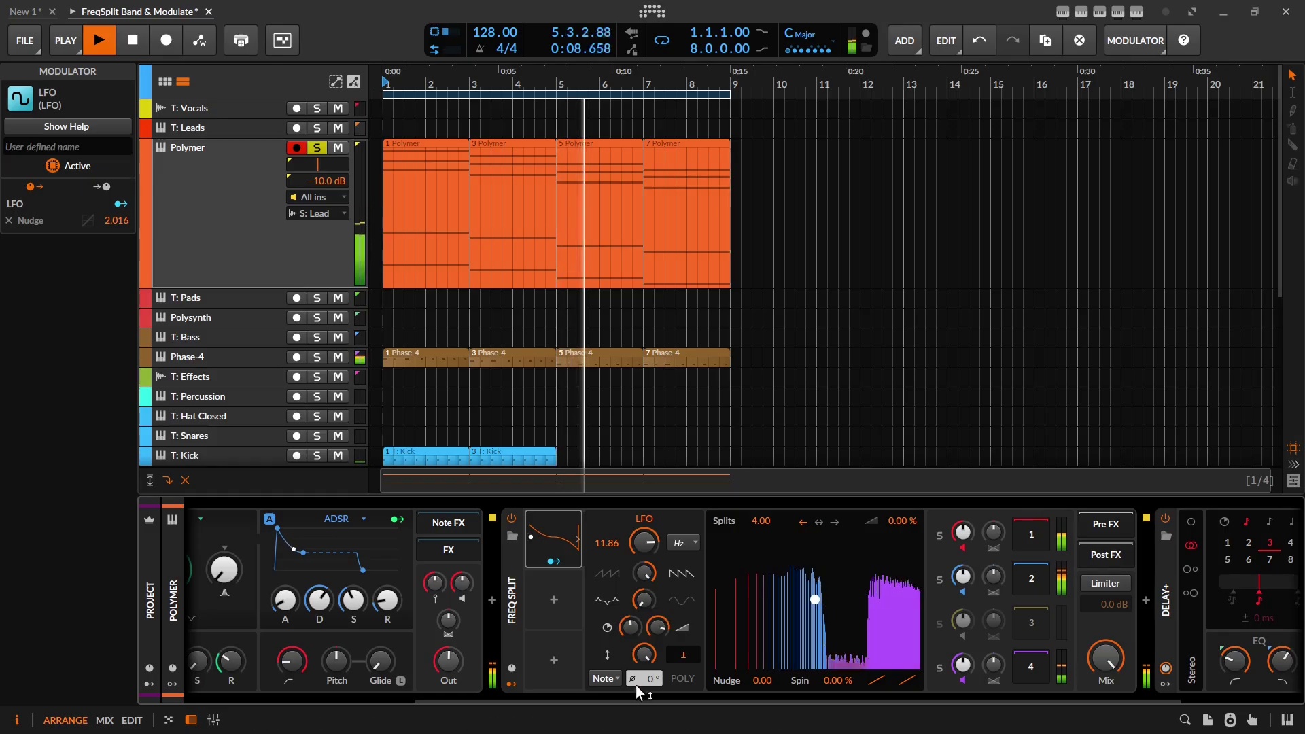
Try a faster LFO rate during playback, then settle on 2.40 Hz.
left_click_drag(638, 553, 637, 534)
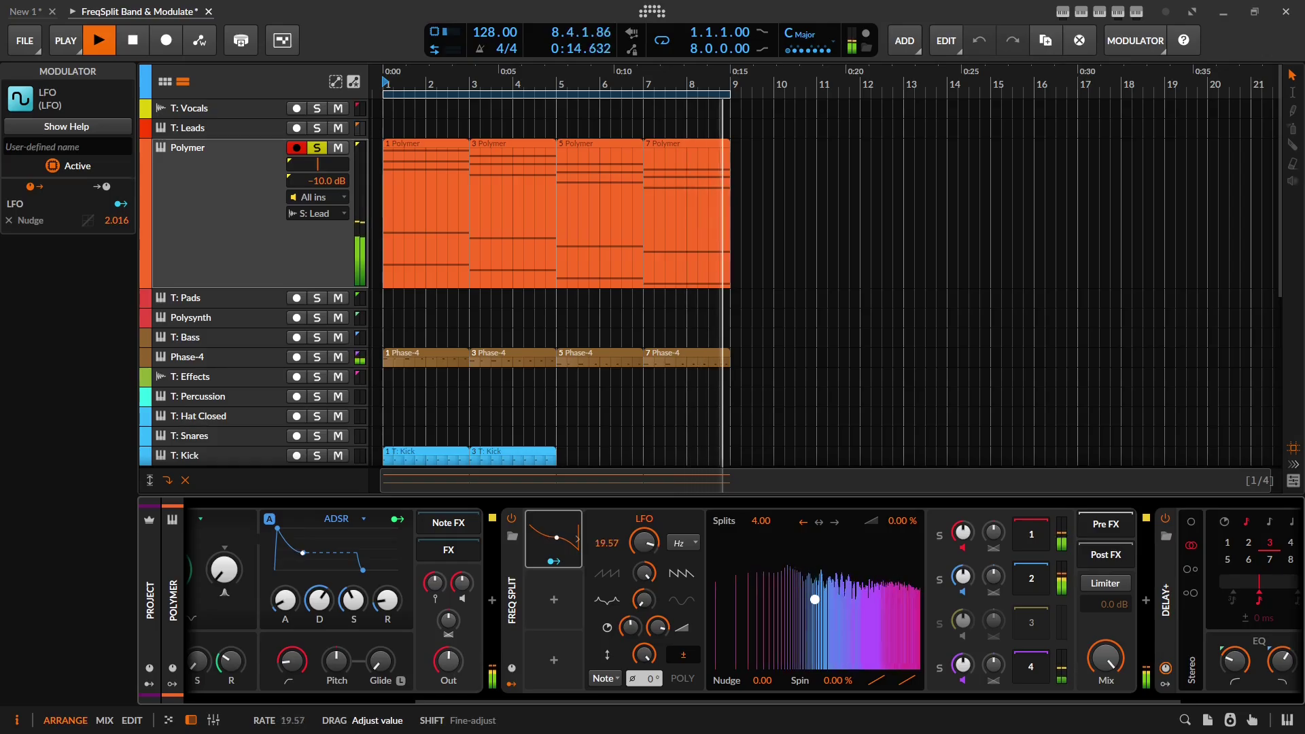
left_click_drag(643, 542, 647, 559)
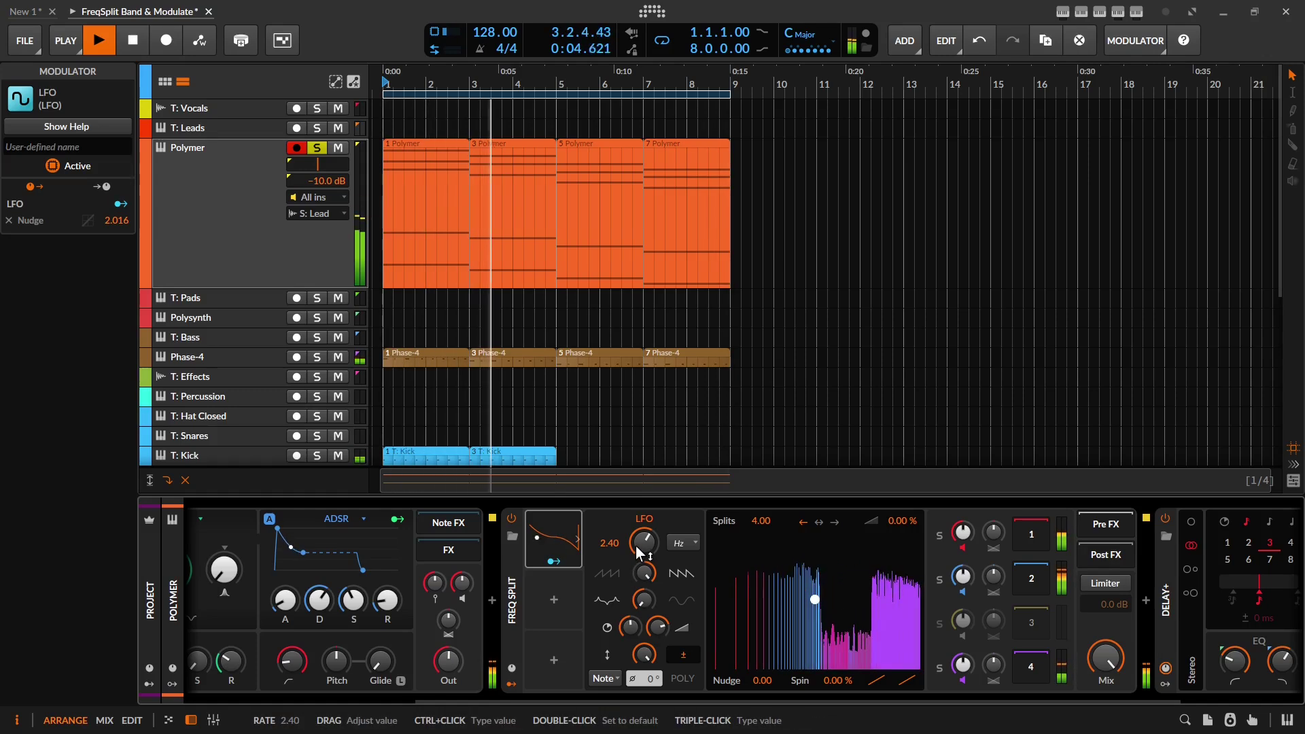
key("space")
Set the LFO trigger mode to Sync and audition the loop.
left_click(613, 679)
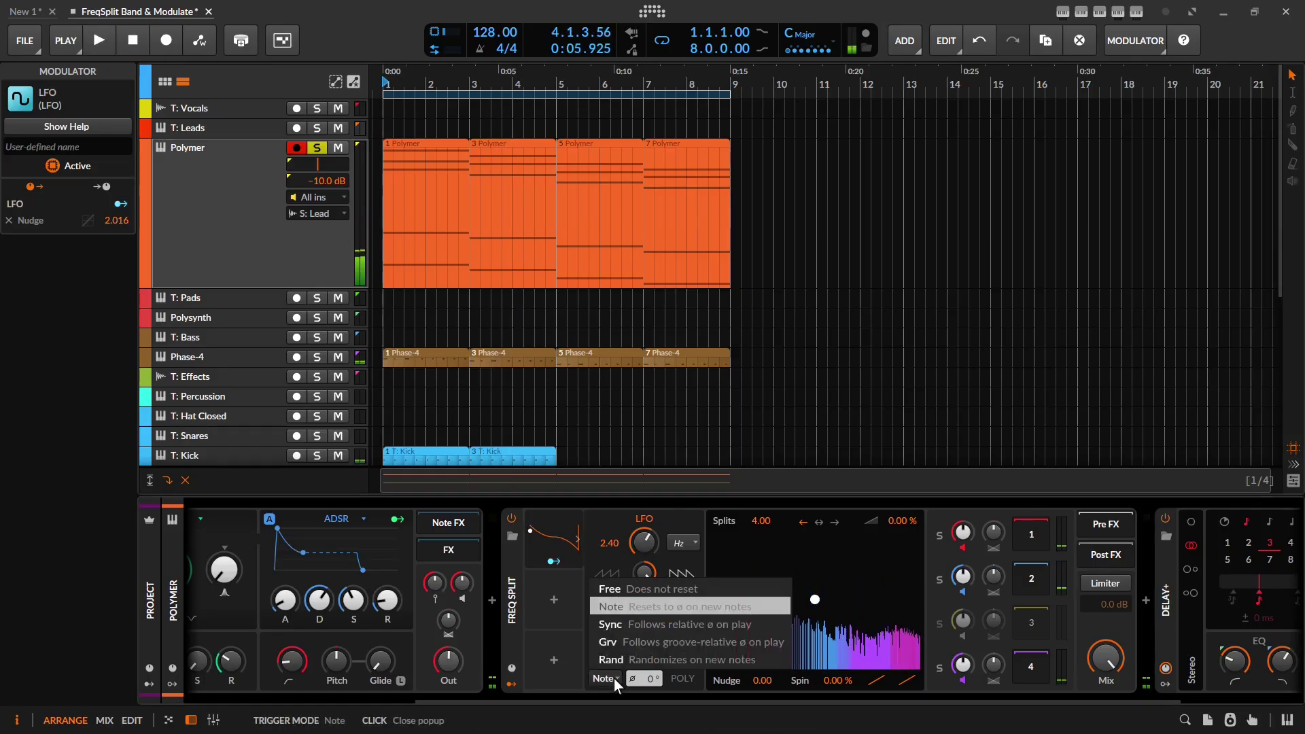
left_click(632, 624)
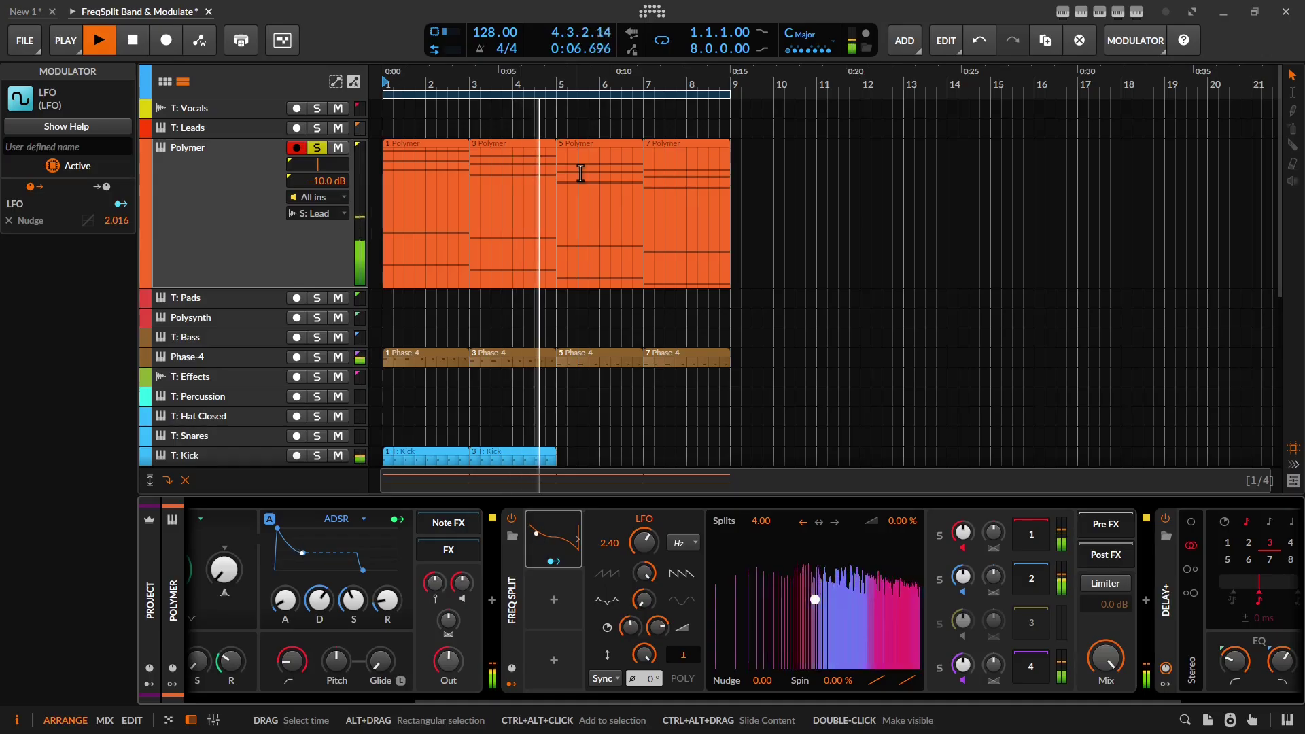
left_click(564, 548)
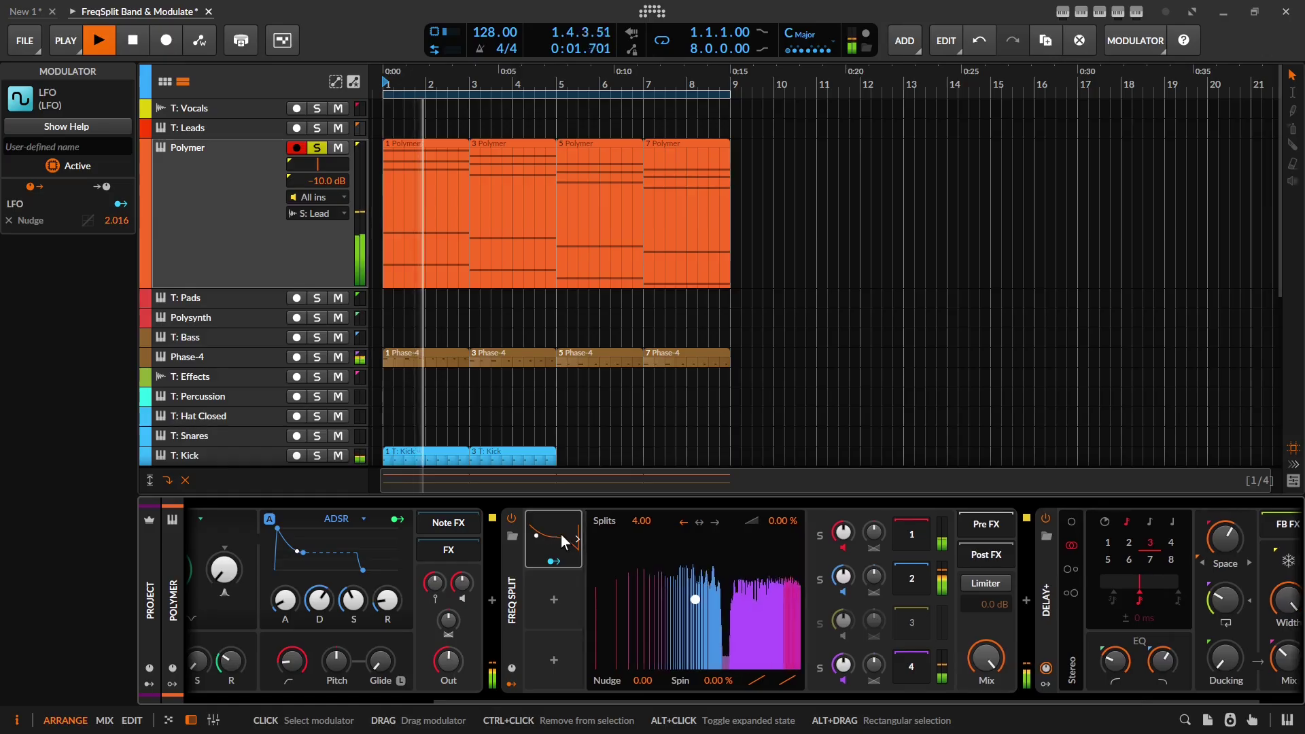
left_click(561, 540)
key("space")
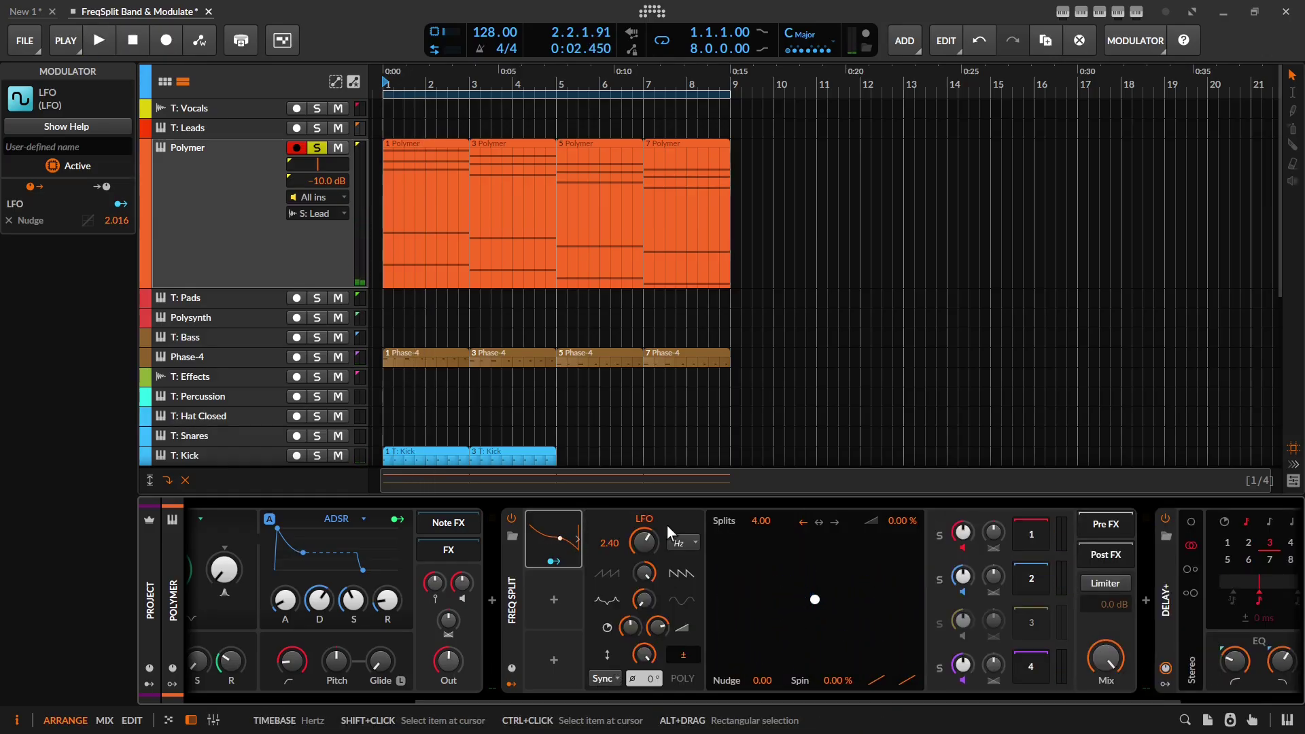
Check the LFO's timebase options and set its trigger mode to the groove-relative Grv.
left_click(674, 544)
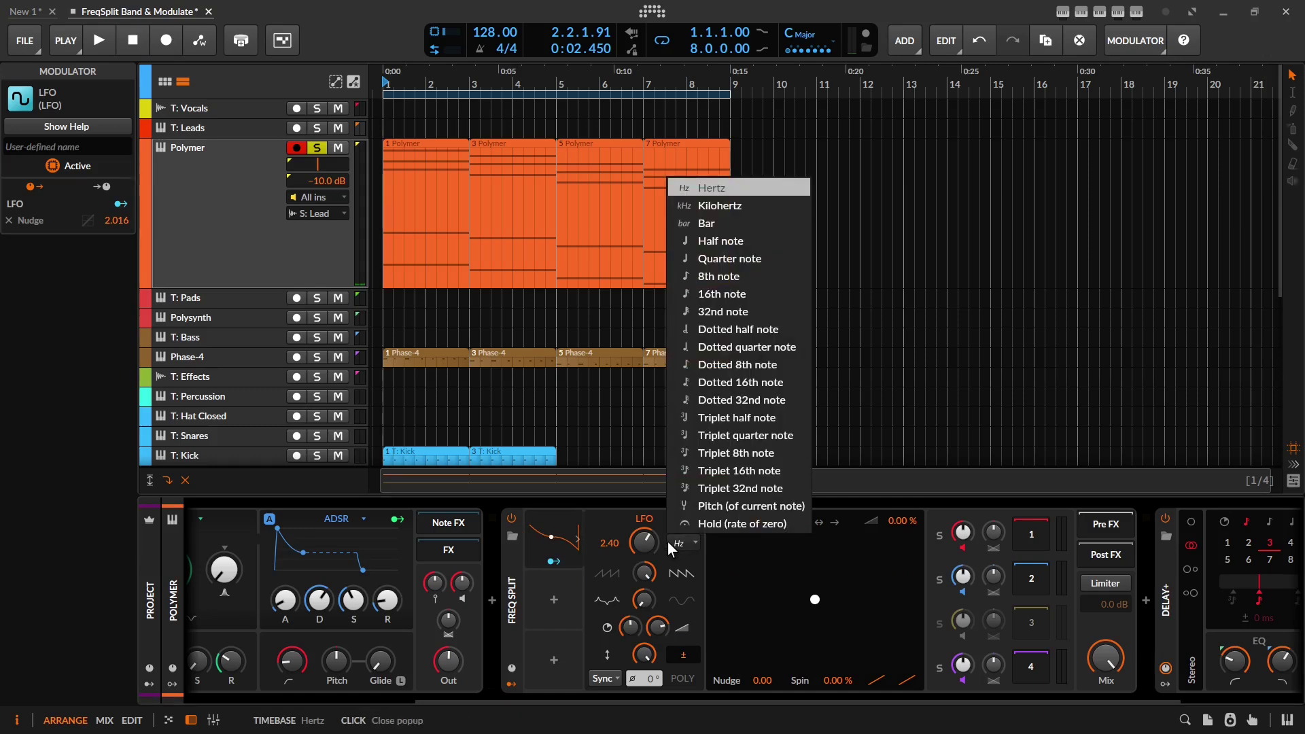
left_click(617, 675)
left_click(618, 674)
left_click(630, 639)
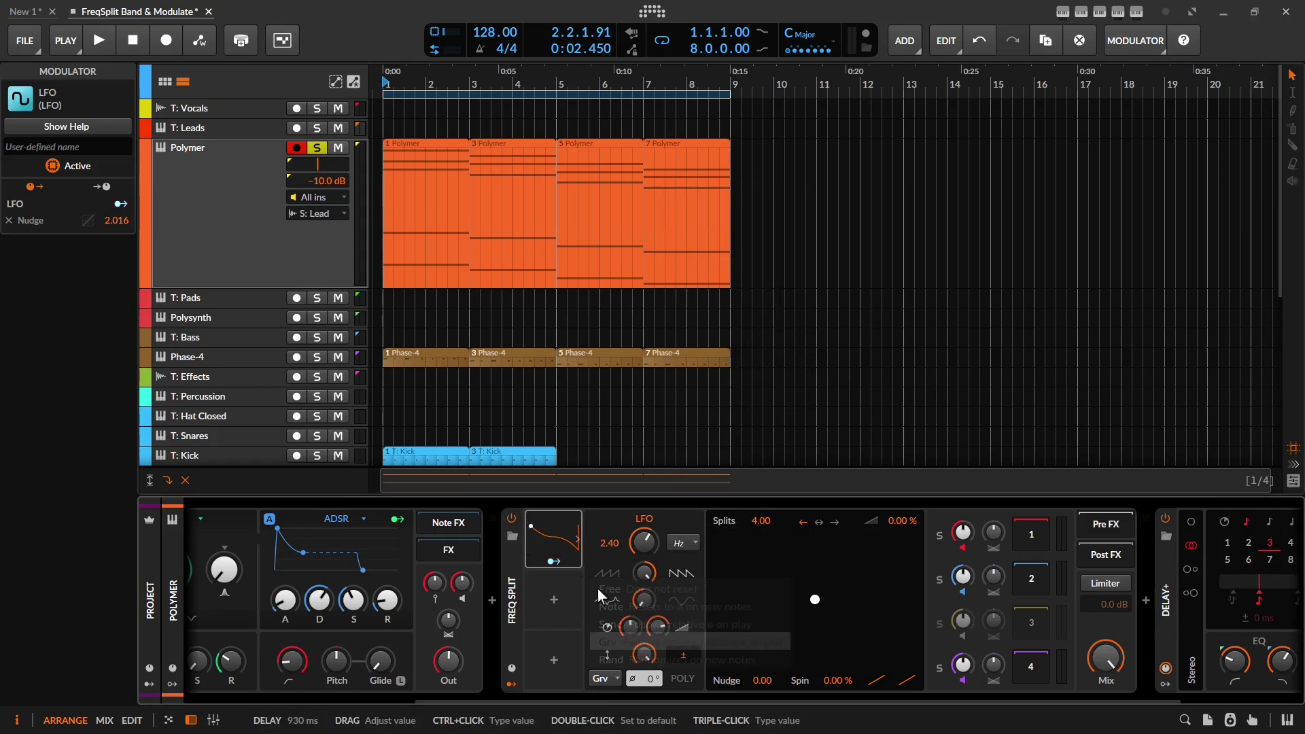
Audition the groove-relative LFO trigger, then try the Note trigger mode during loop playback.
key("space")
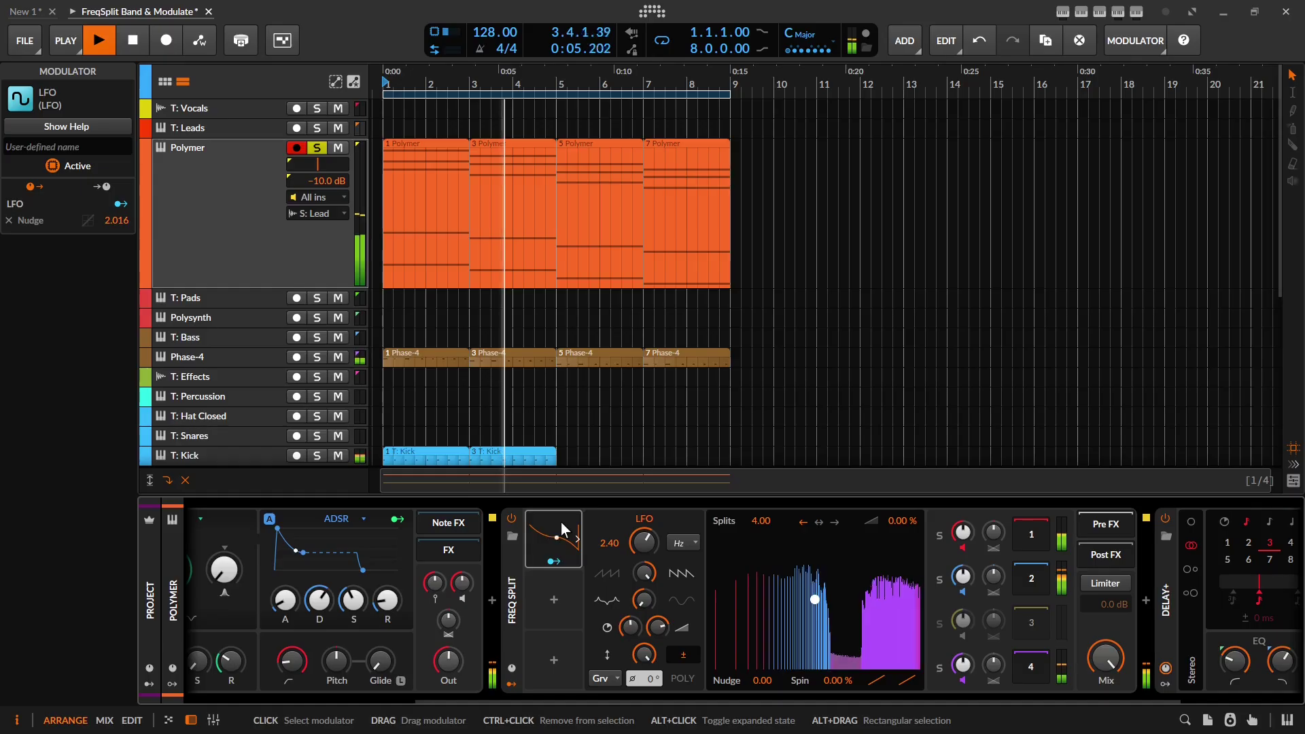
key("space")
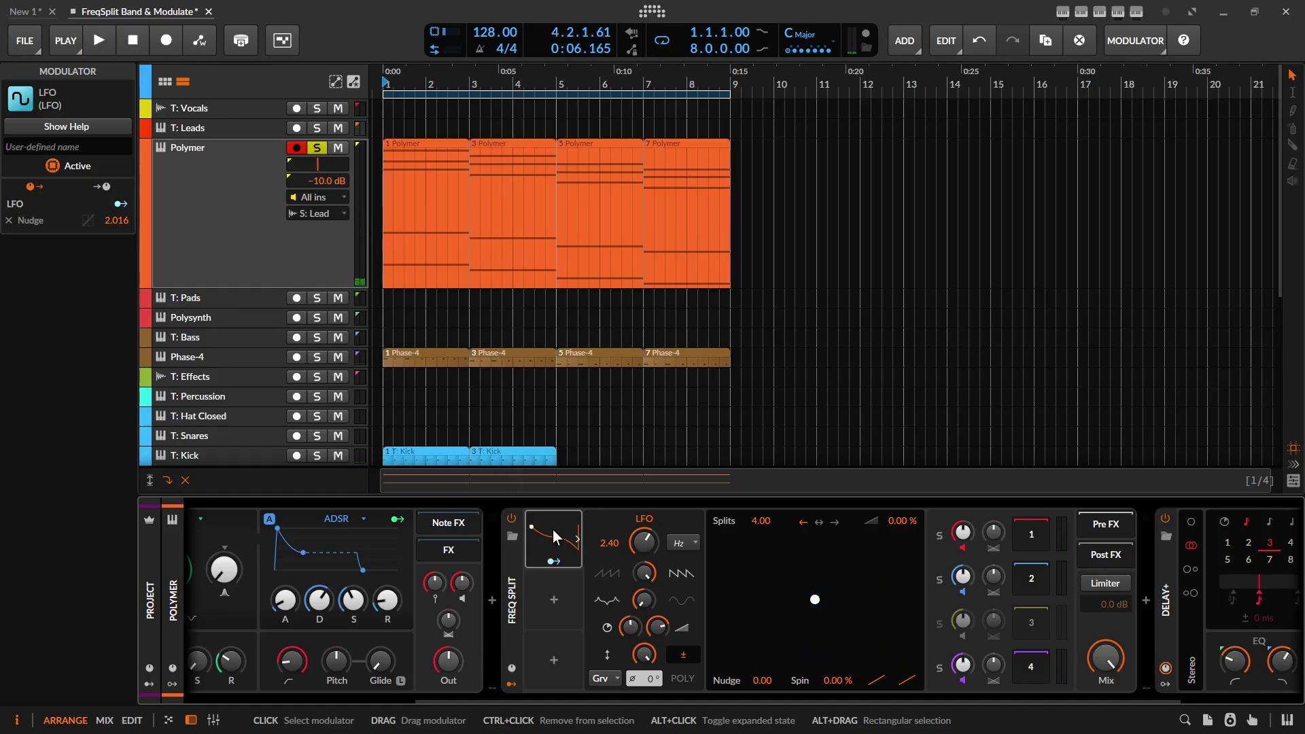
left_click(609, 679)
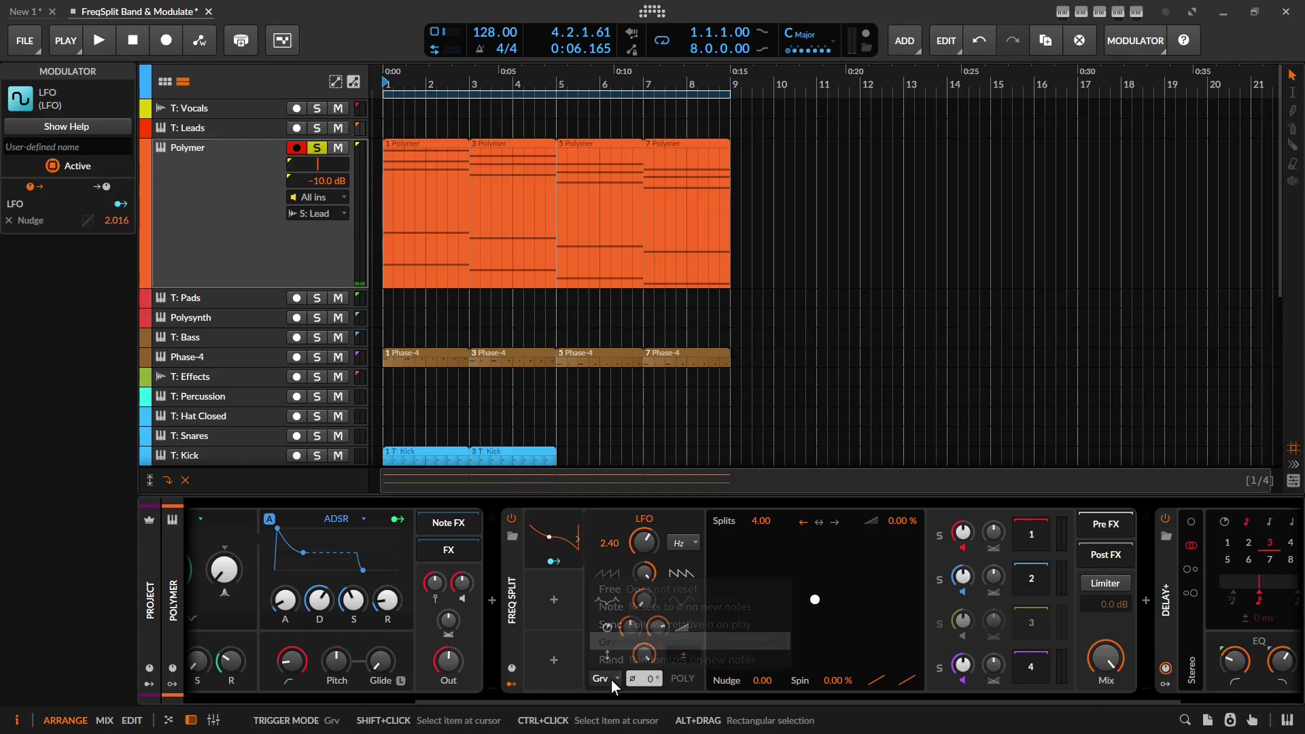
left_click(611, 607)
key("space")
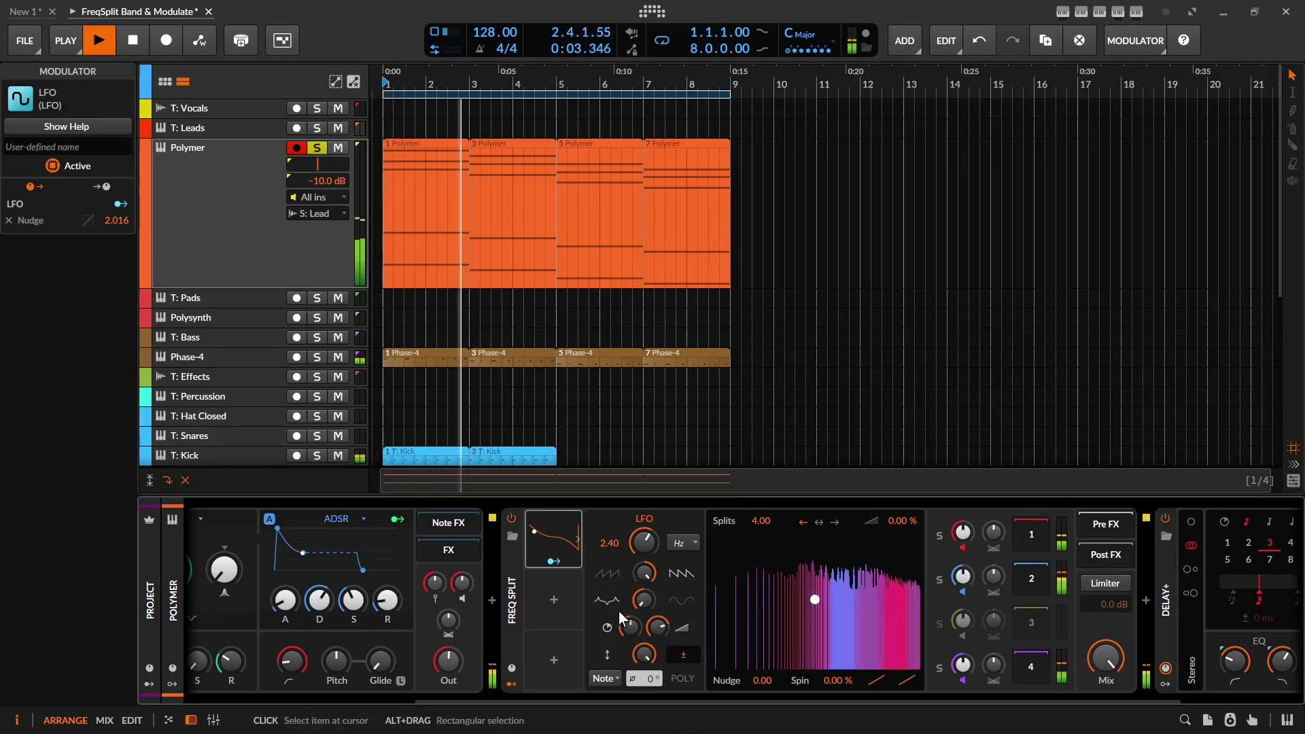
key("space")
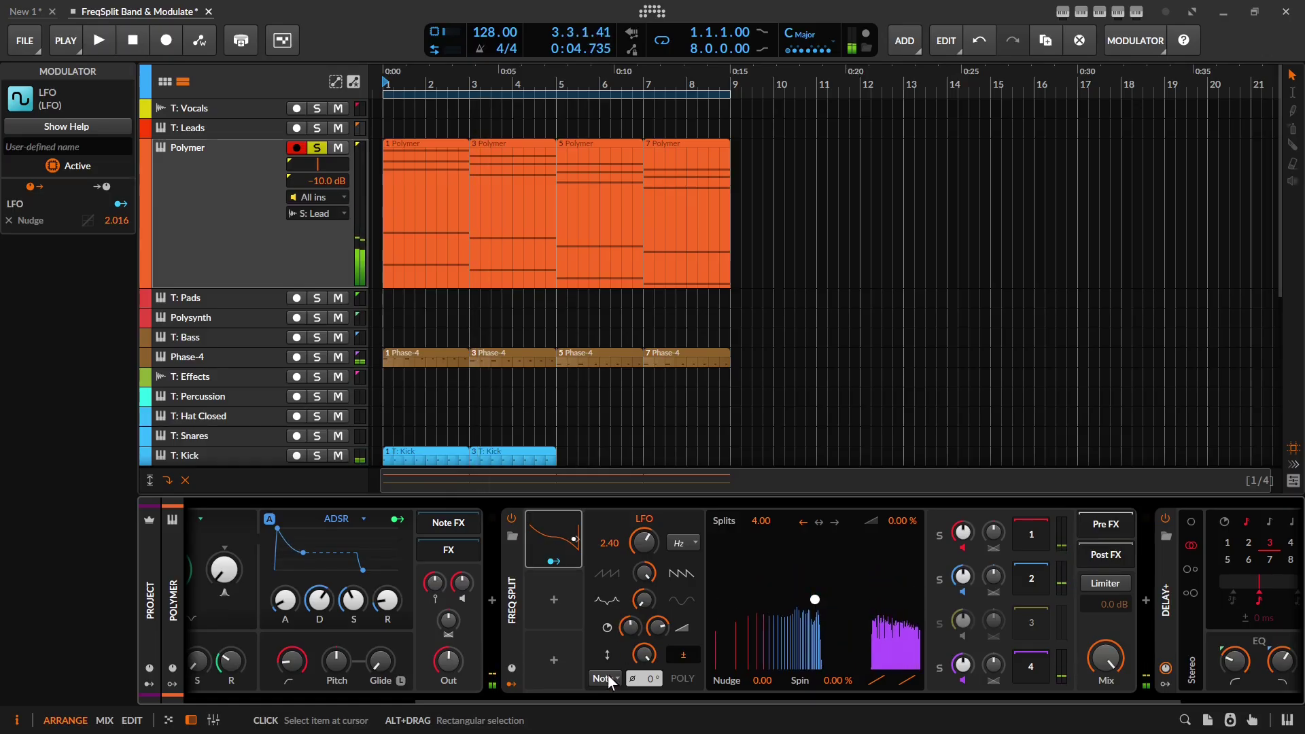
Set the LFO trigger mode back to Sync and play the loop to check it.
left_click(608, 677)
left_click(624, 624)
key("space")
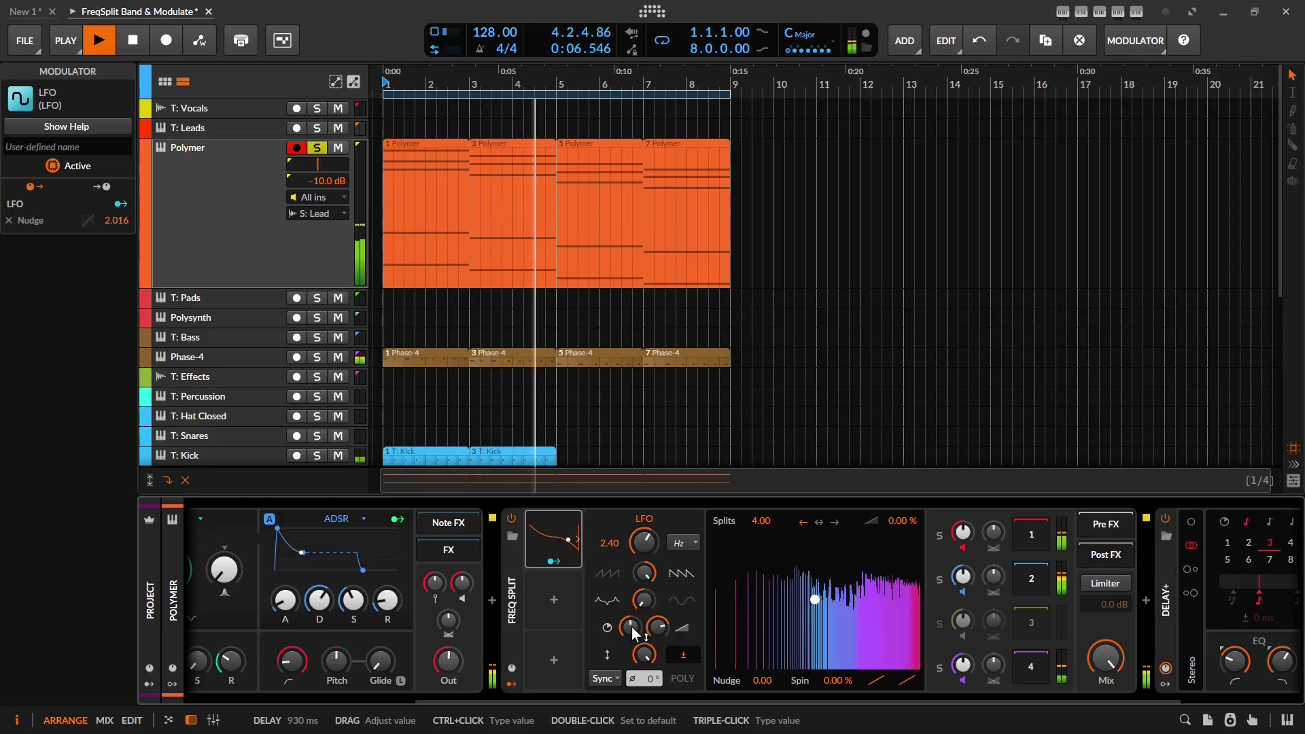
key("space")
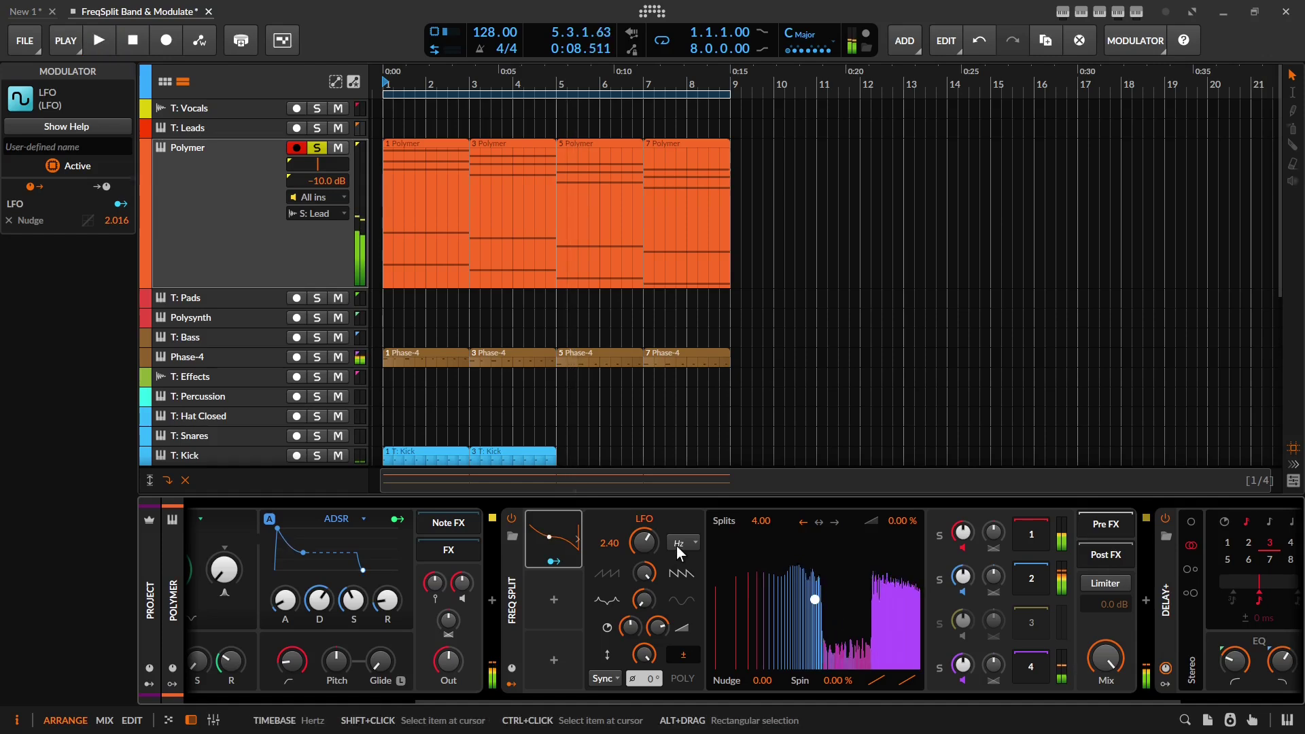
Set the LFO timebase to Quarter note and audition the loop.
left_click(677, 543)
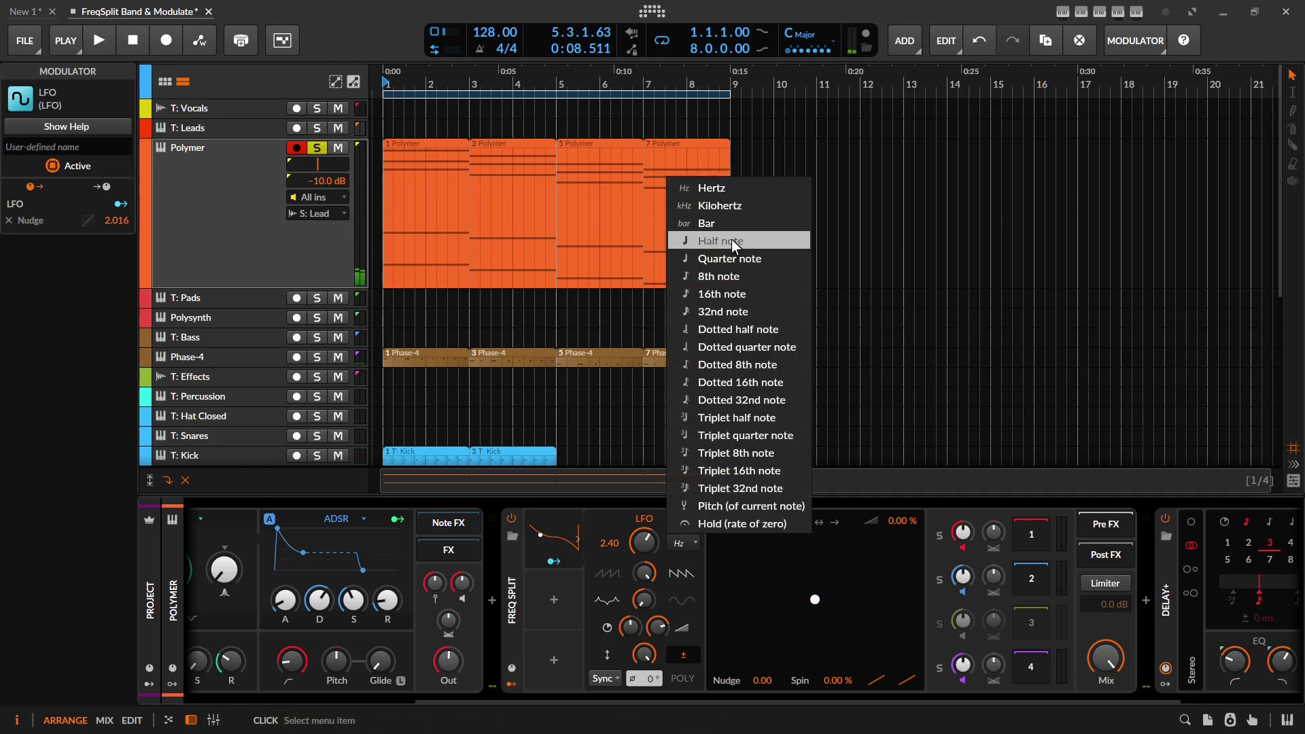
left_click(729, 257)
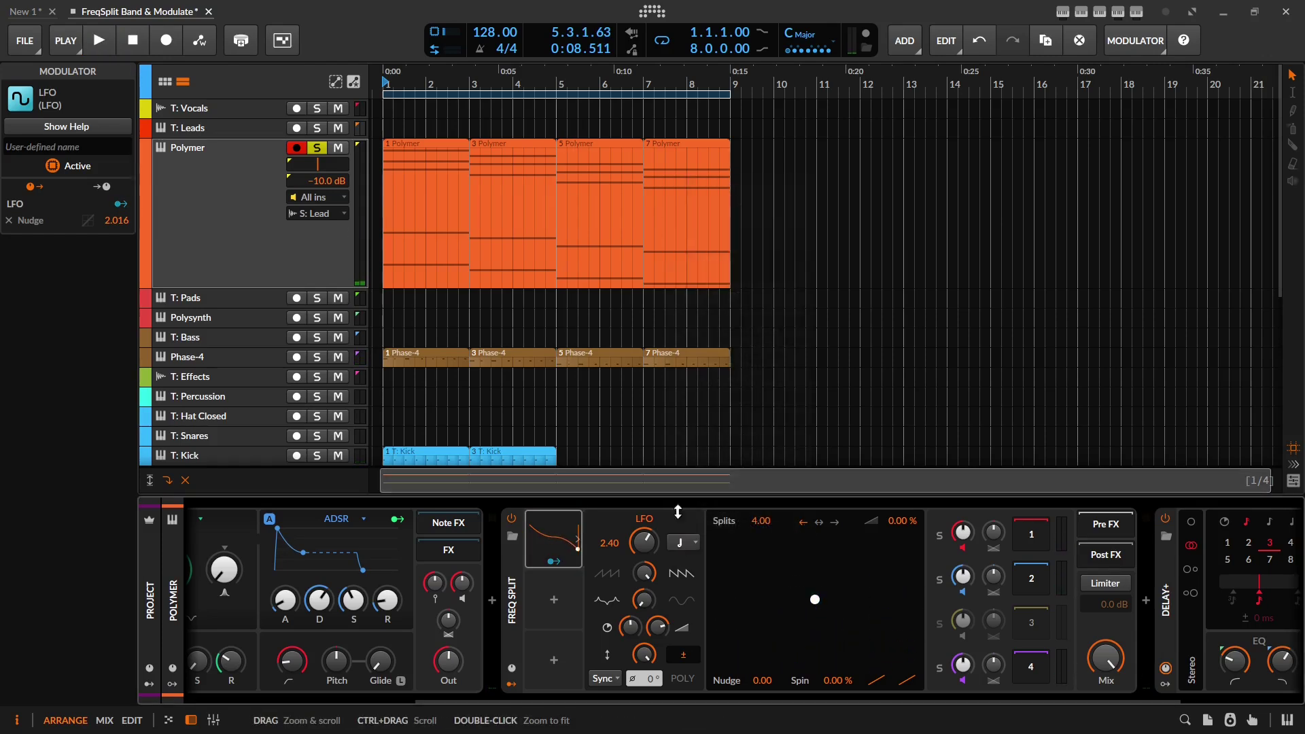
key("space")
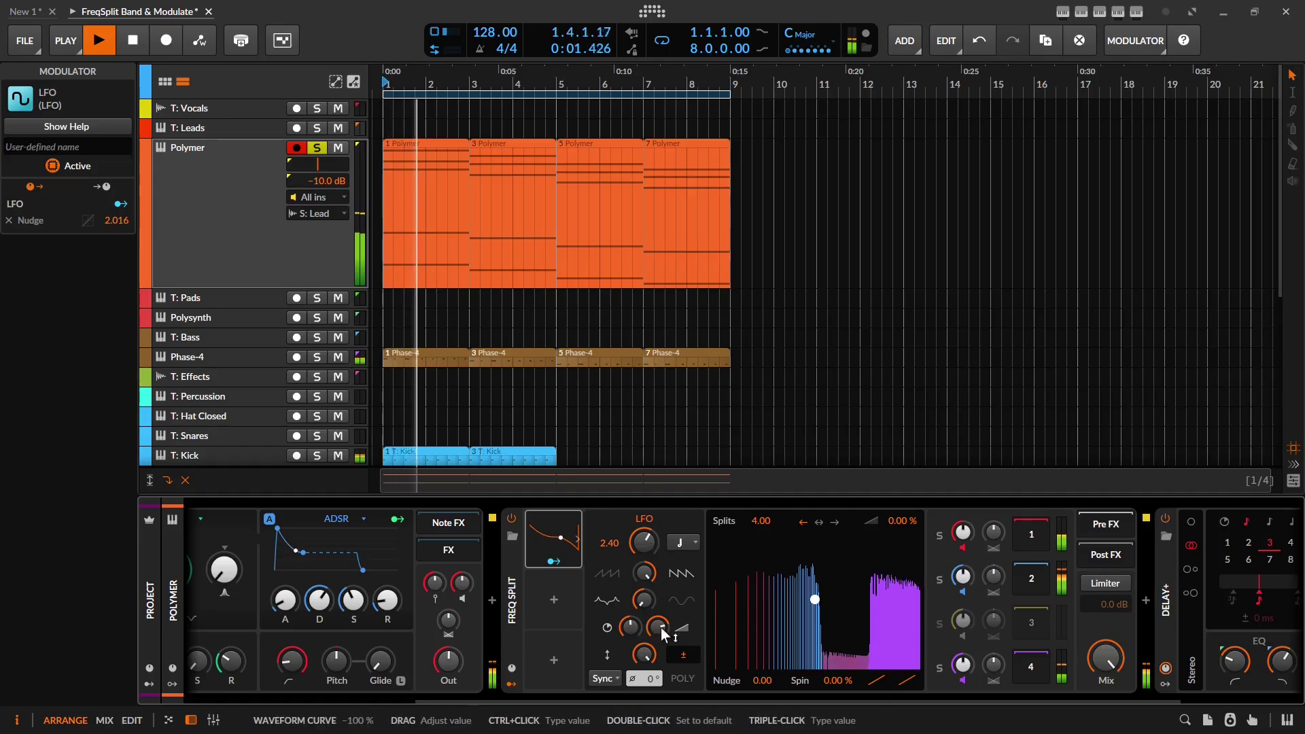
key("space")
Reset the LFO's delay and fade-in, and set its rate to 1.17 during playback.
left_click_drag(657, 627, 657, 623)
double_click(632, 626)
key("space")
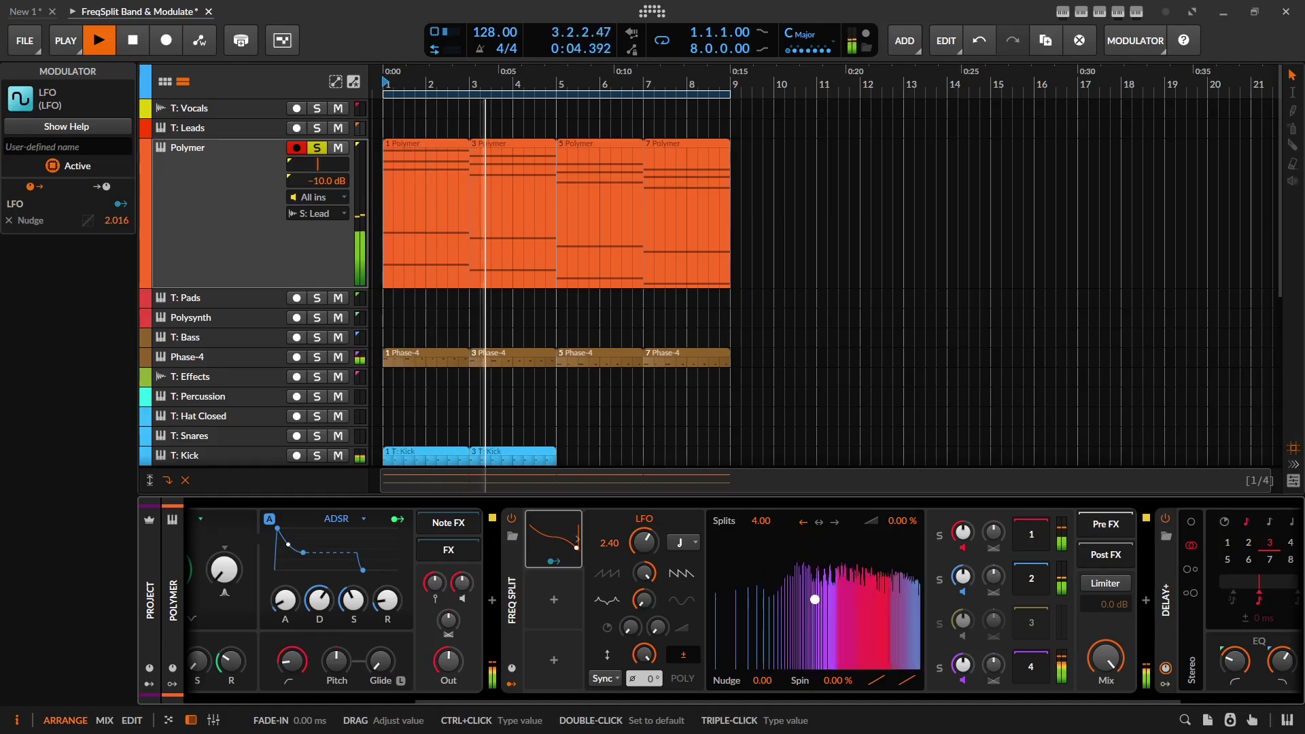
mouse_move(641, 546)
left_mouse_down()
mouse_move(641, 568)
mouse_move(641, 555)
left_mouse_up()
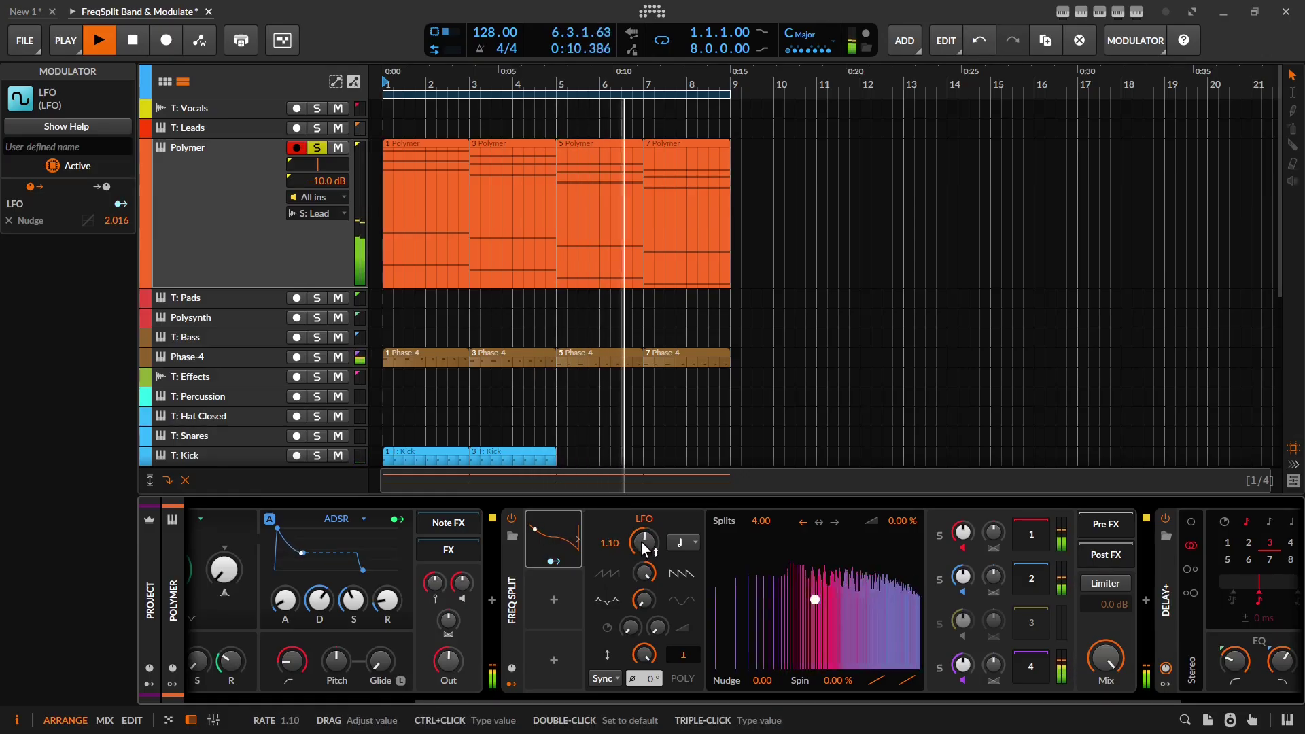
left_click_drag(642, 543, 642, 537)
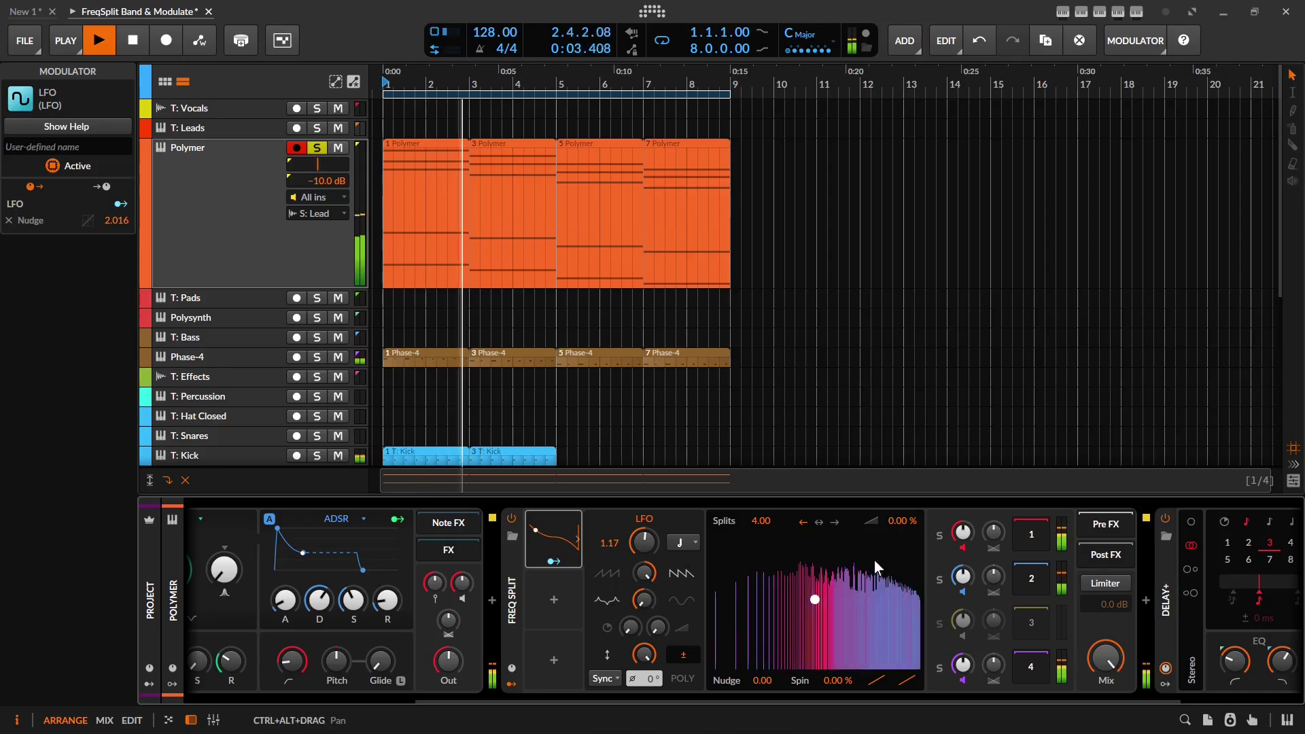
Set the LFO waveform curve to -0.80 % and try the band gains, leaving Freq Split band 4 turned down.
left_click_drag(962, 576, 962, 609)
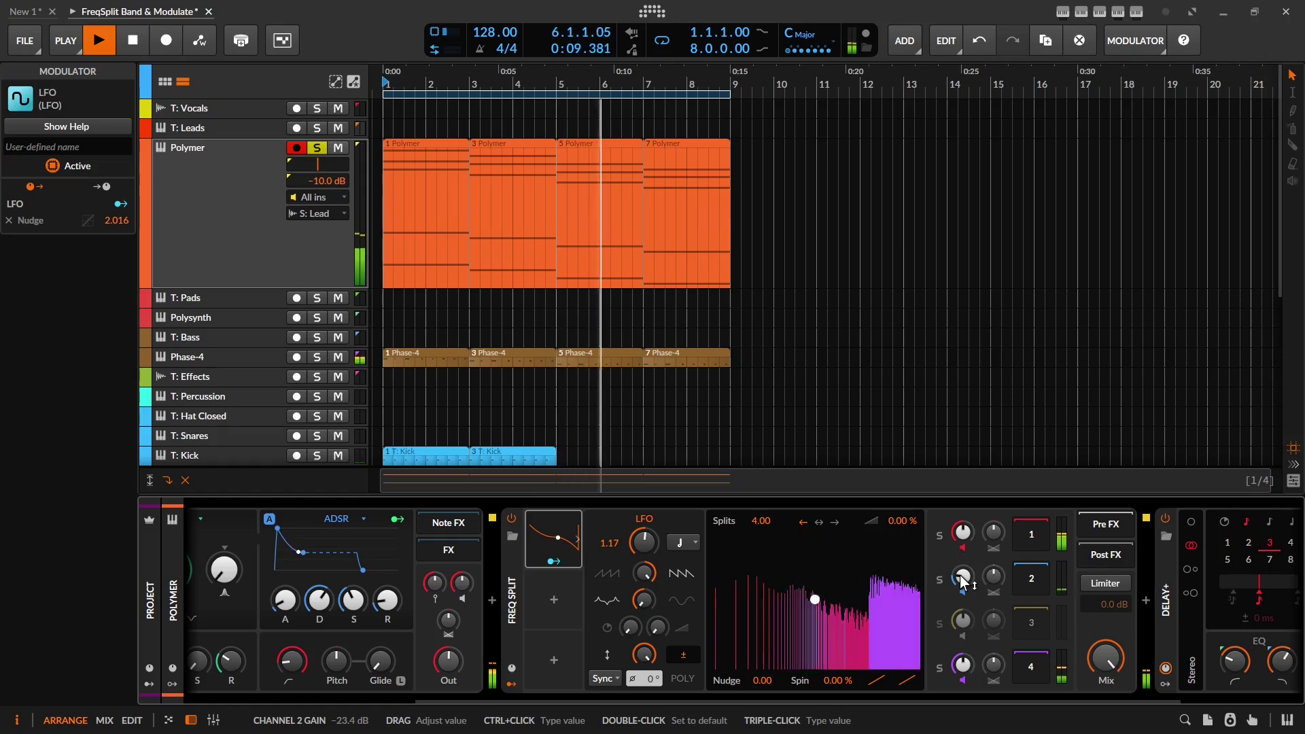
mouse_move(644, 573)
left_mouse_down()
mouse_move(643, 588)
mouse_move(644, 575)
left_mouse_up()
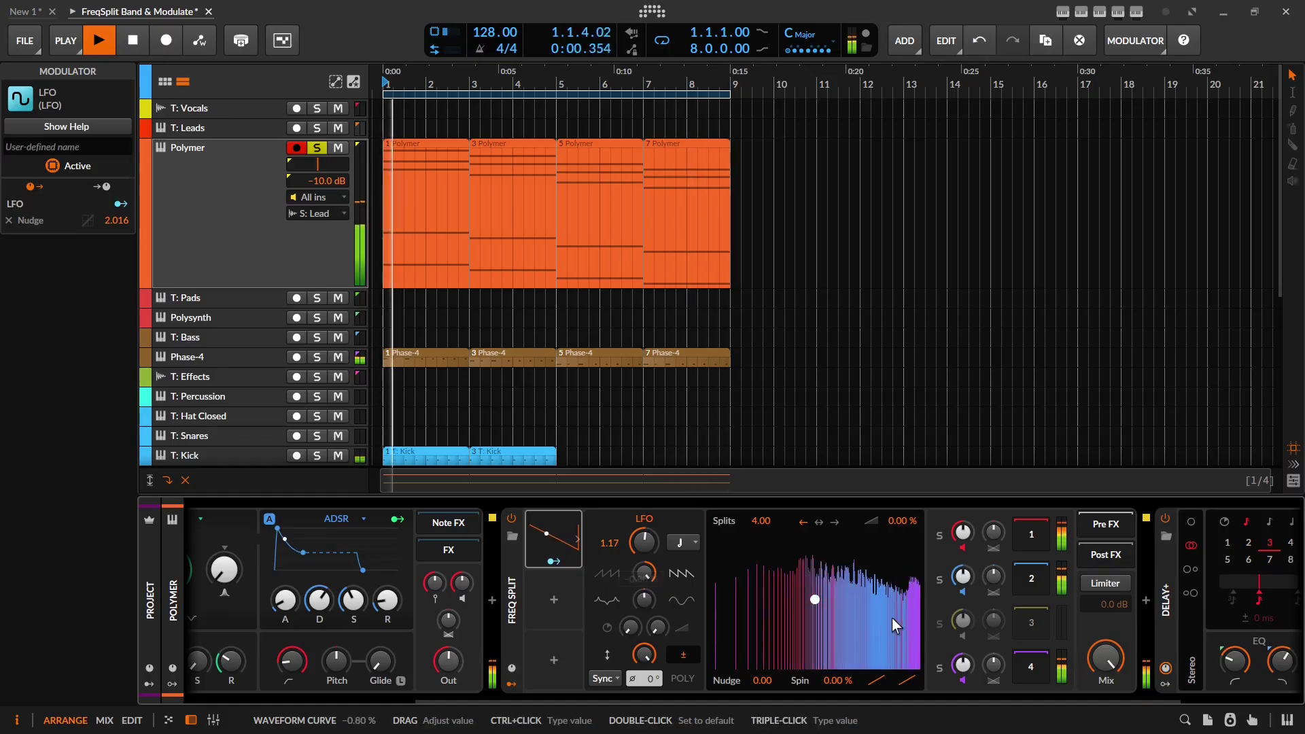
left_click_drag(962, 664, 963, 693)
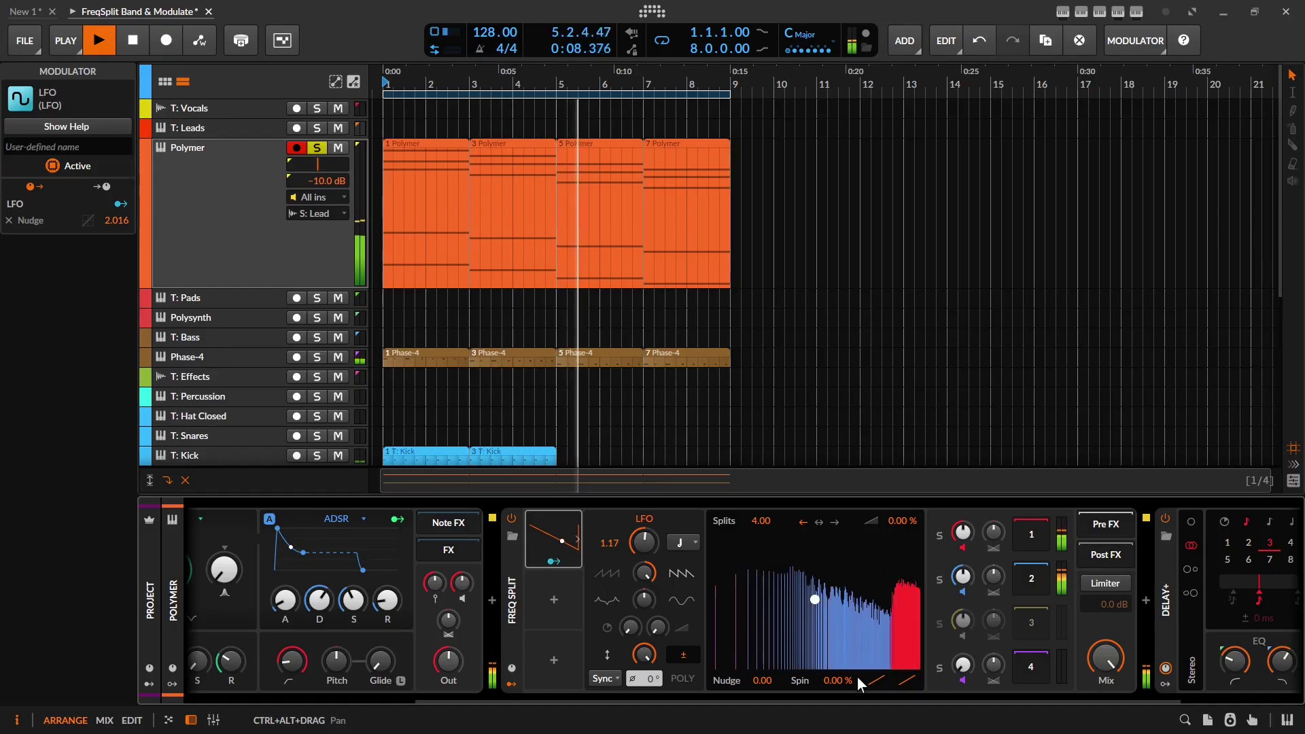
Offset the LFO phase to 91° and play the loop.
key("space")
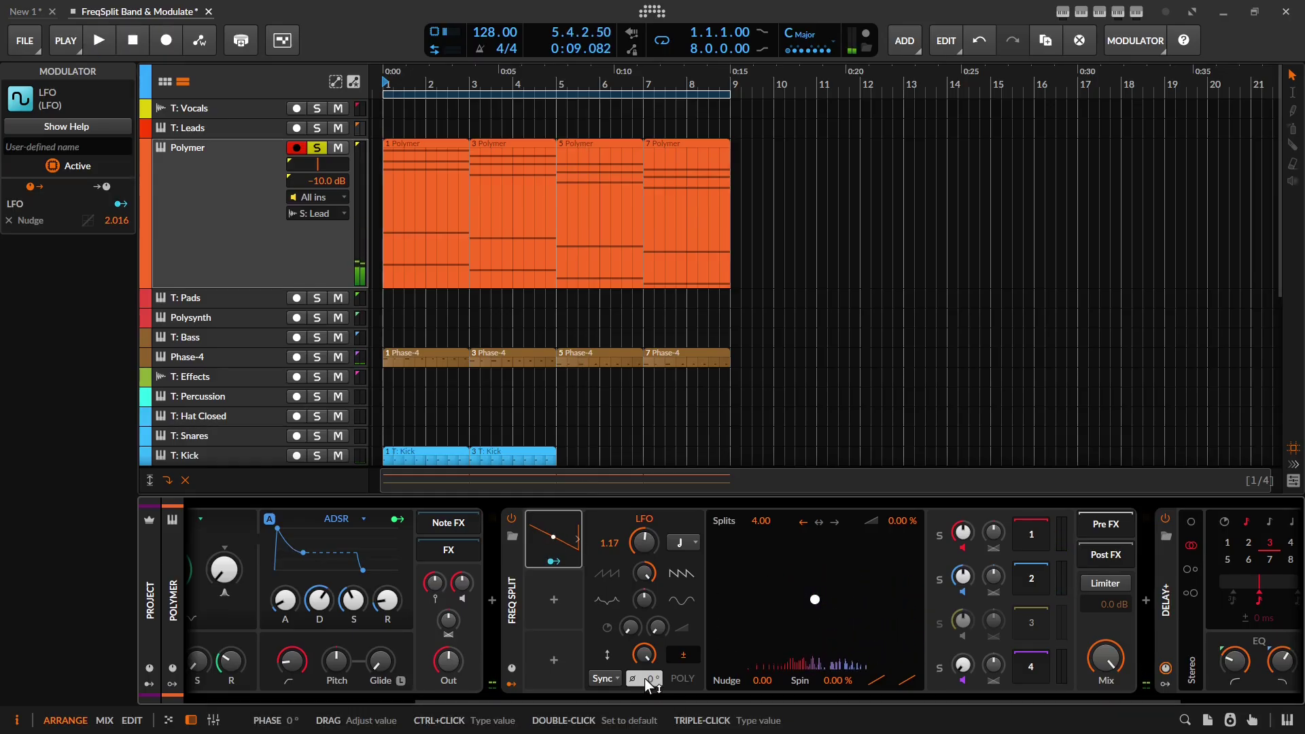
key("space")
left_click_drag(647, 679, 650, 678)
key("space")
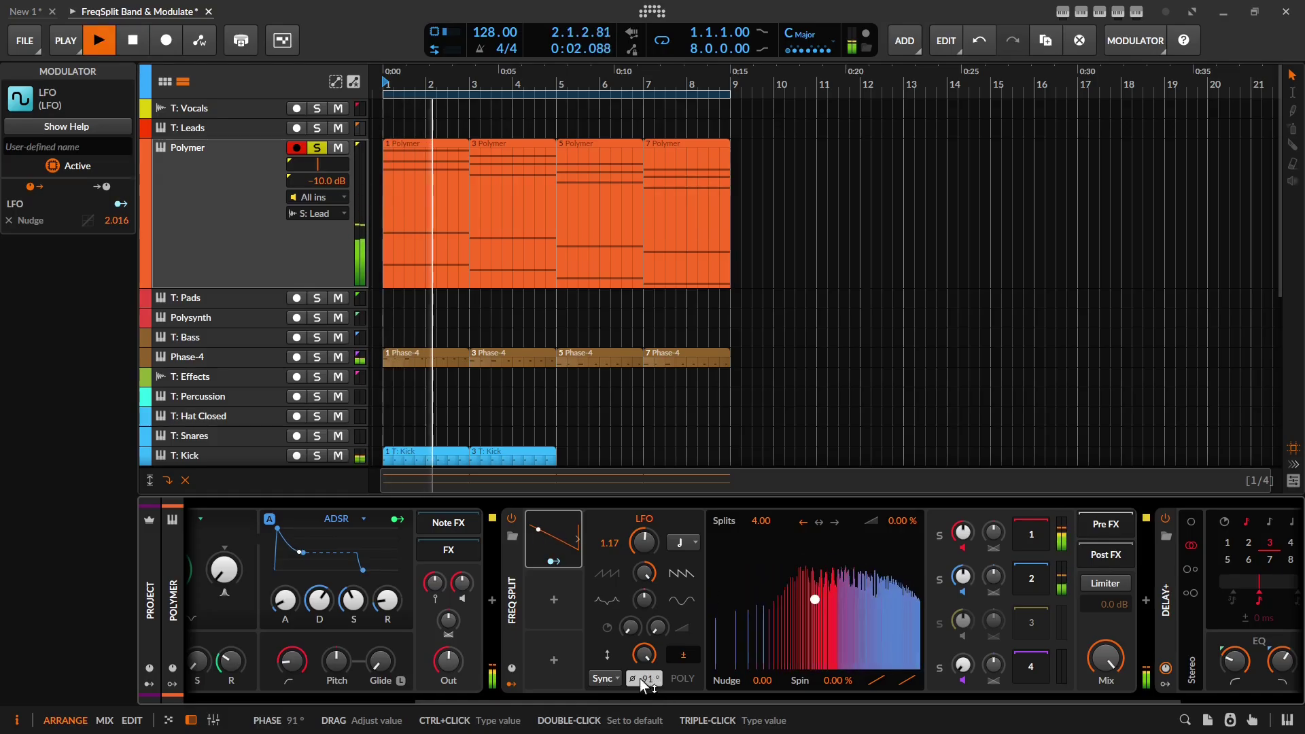
Set Polymer's SVF filter cutoff to 1.62 kHz and raise its resonance during playback.
scroll(511, 637, "left", 3)
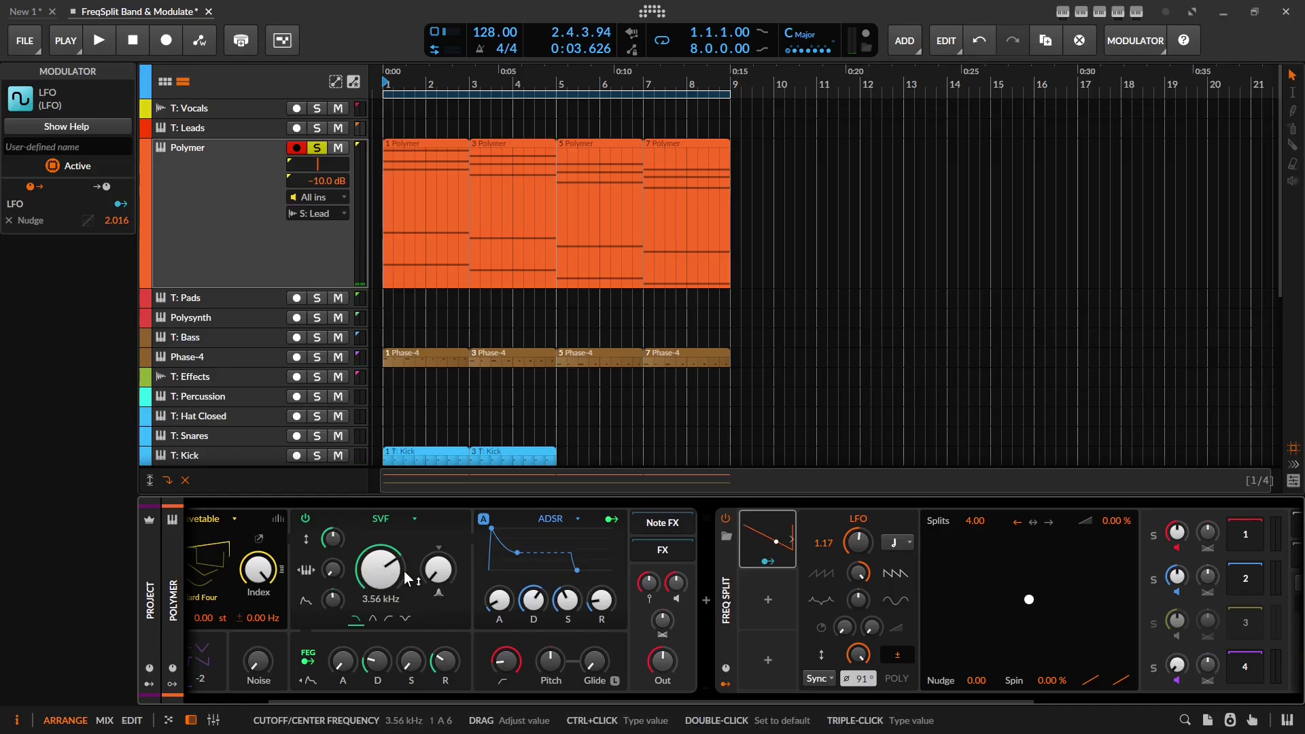
key("space")
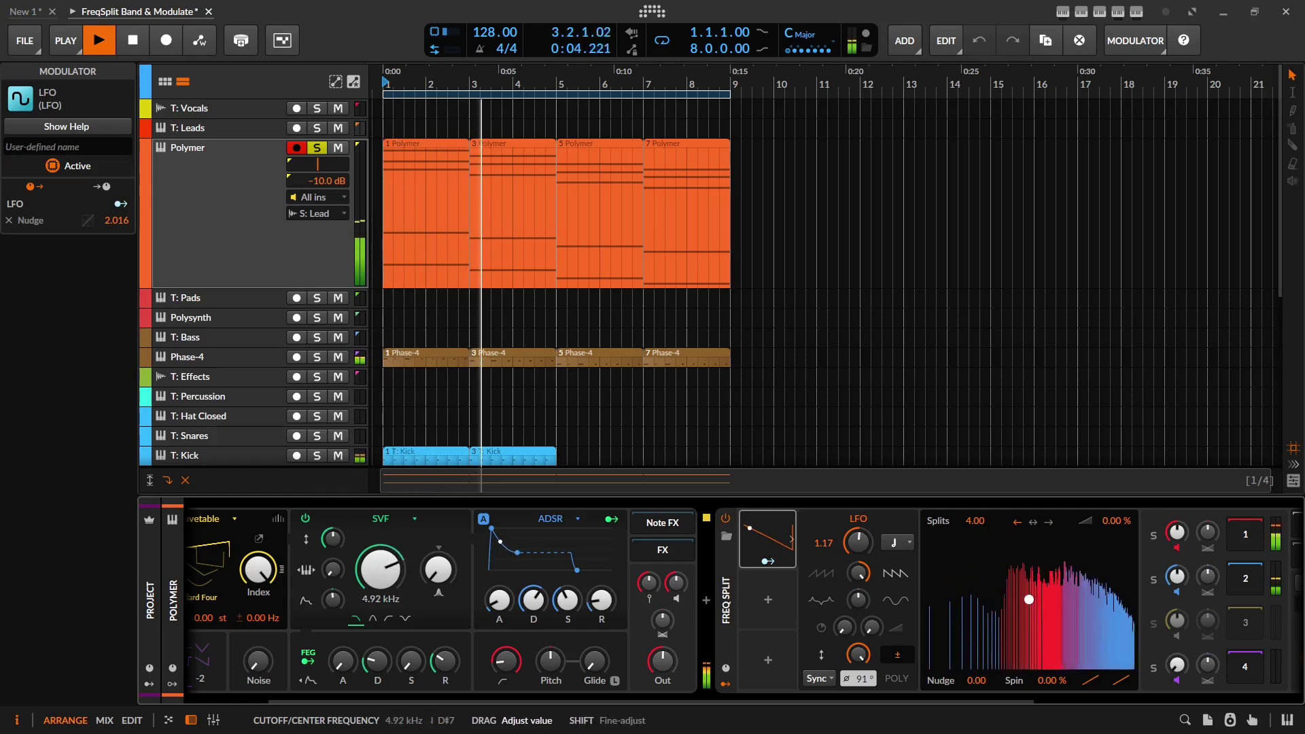
left_click_drag(436, 581, 435, 516)
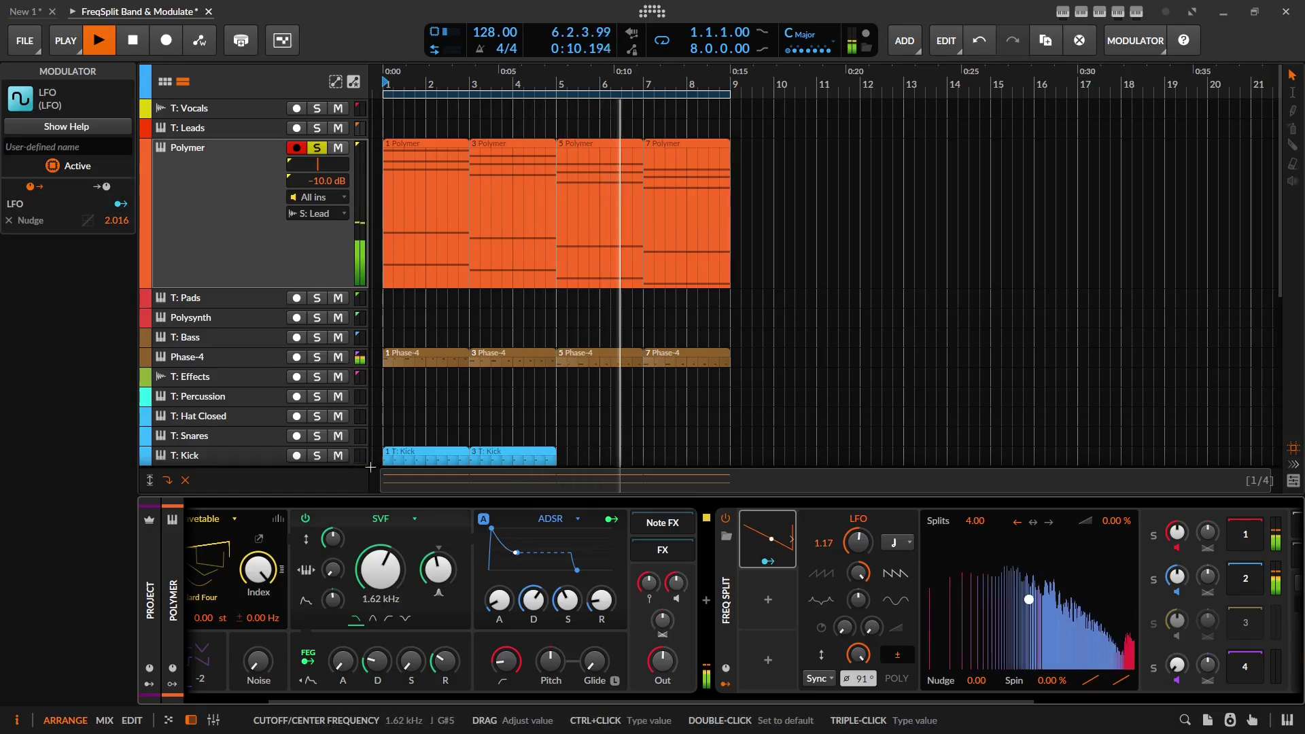
Select the Polymer track and set the Freq Split LFO's phase to 120° while listening, then stop playback.
left_click(333, 320)
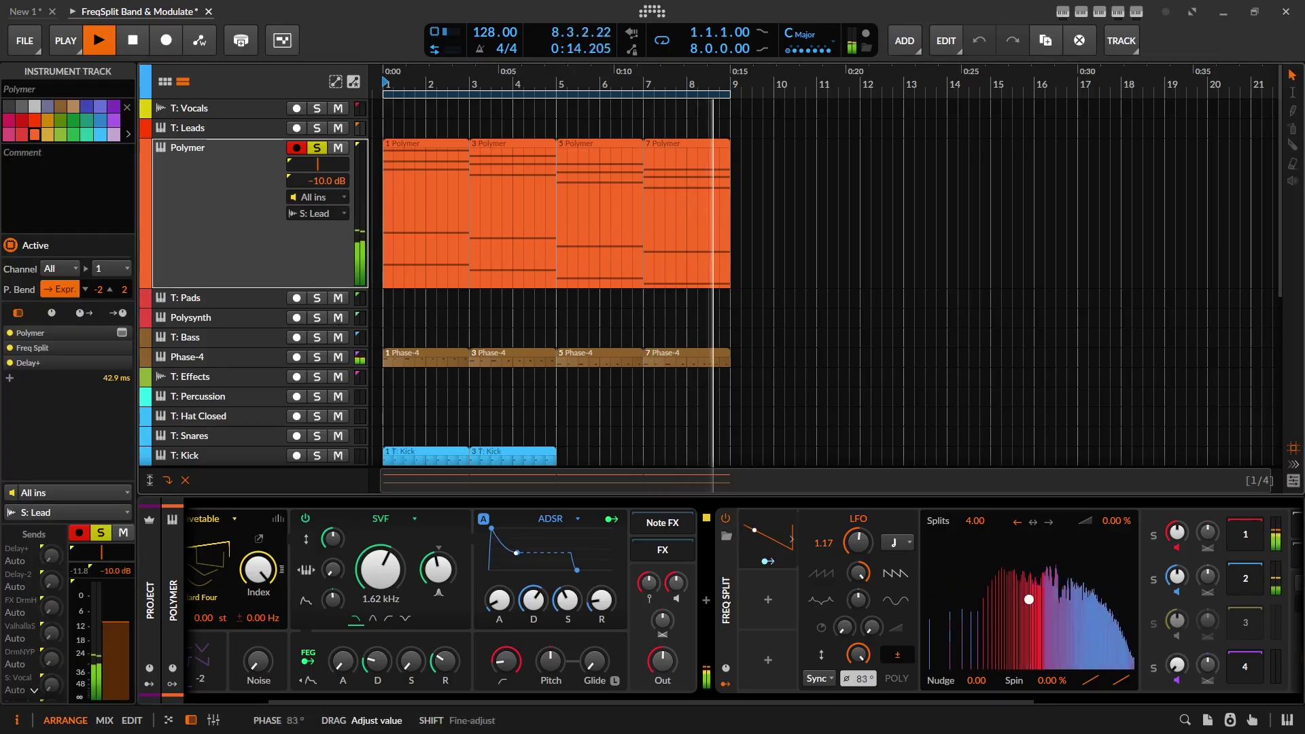
left_click_drag(859, 682, 859, 626)
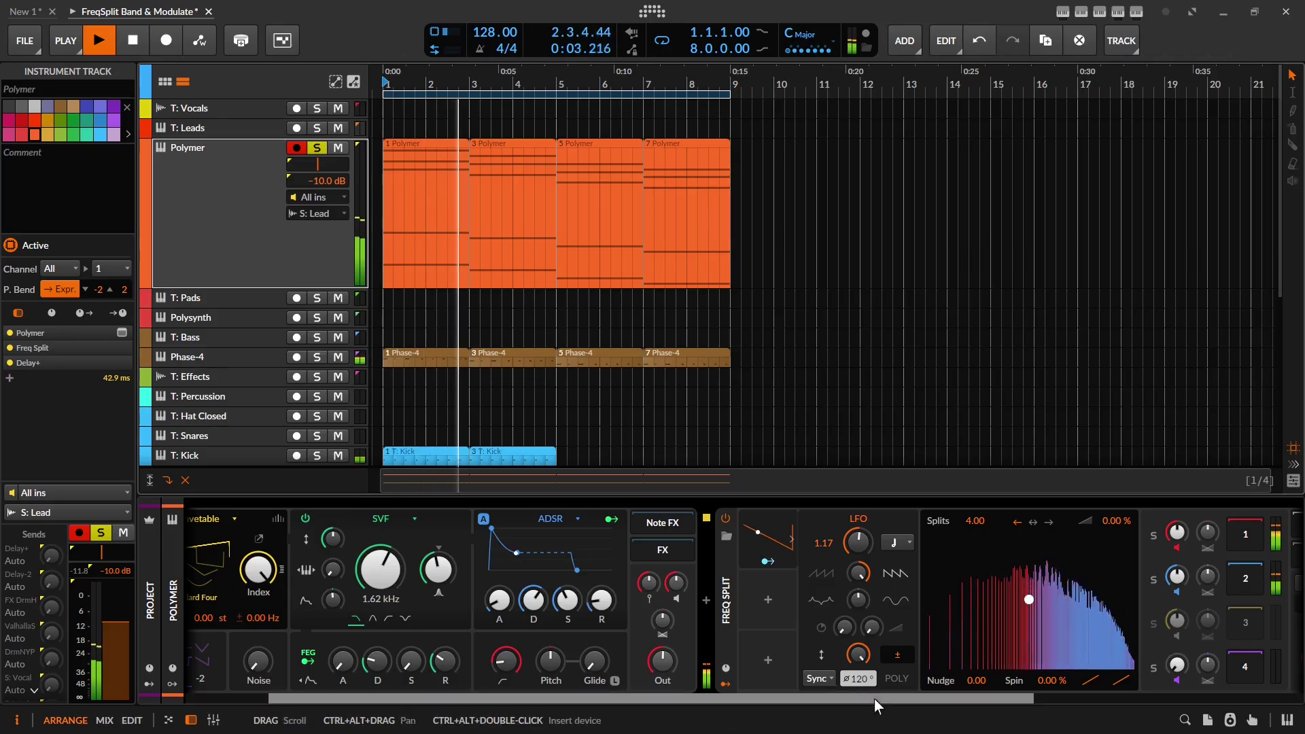
left_click_drag(865, 673, 583, 665)
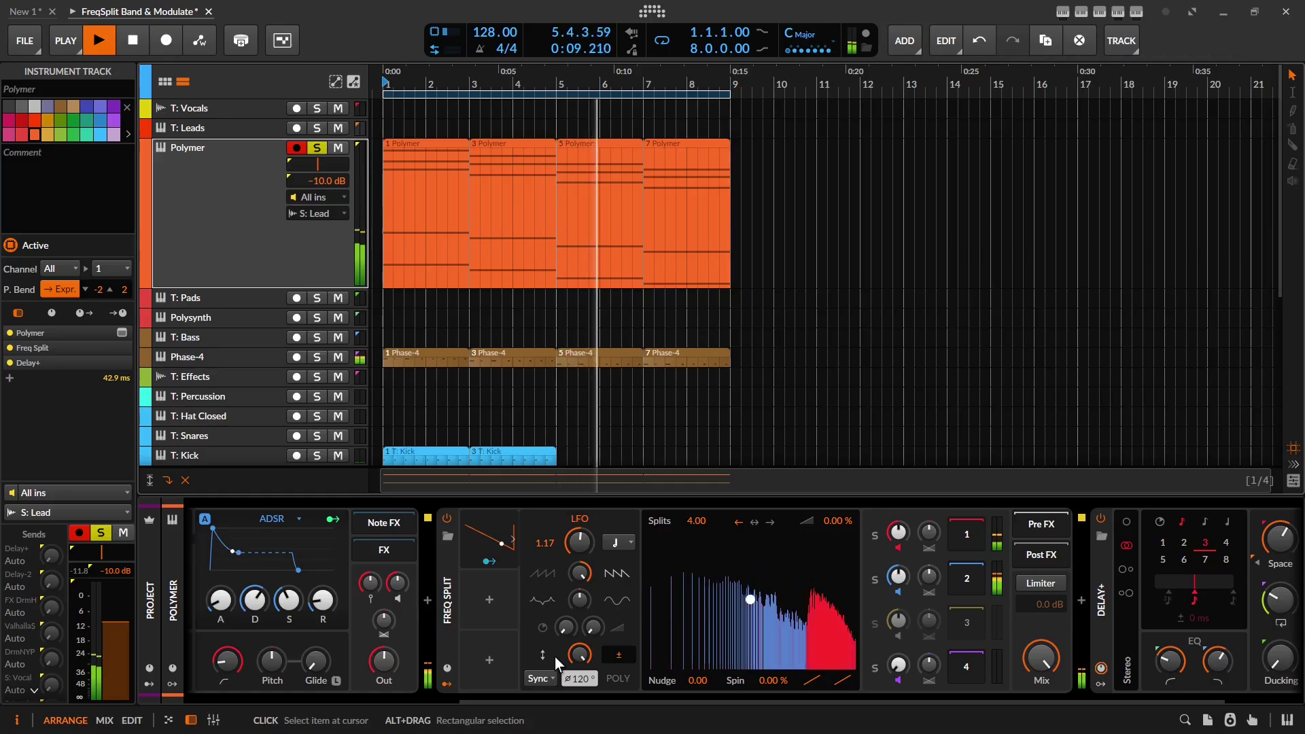
key("space")
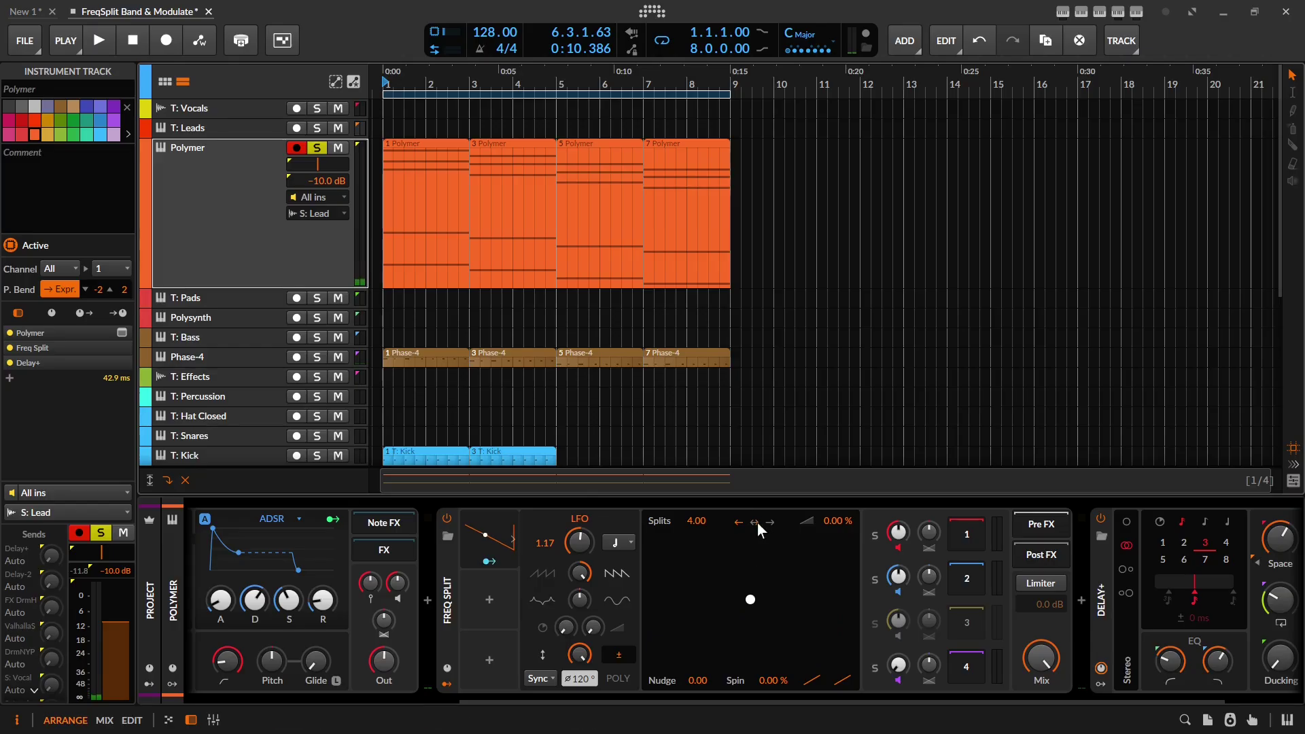
Compare Freq Split's split insertion directions during playback and settle on inserting splits in the middle.
key("space")
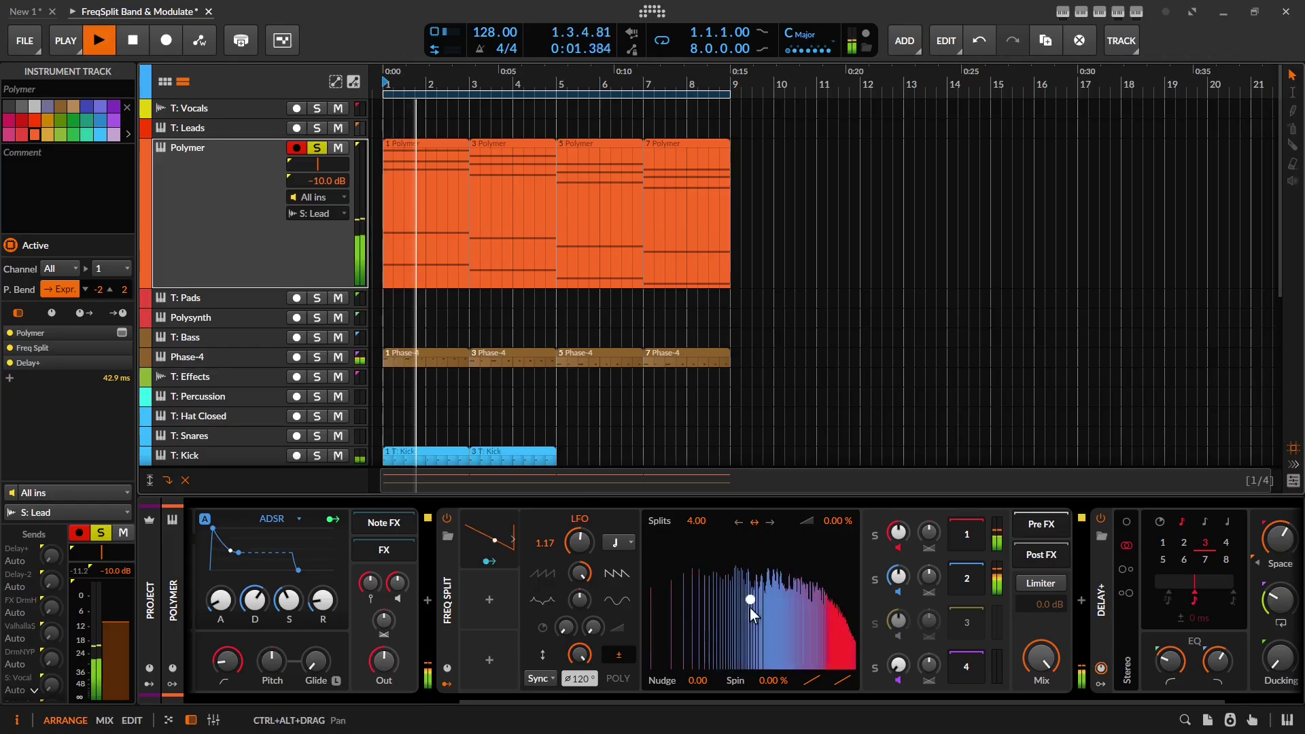
left_click(737, 524)
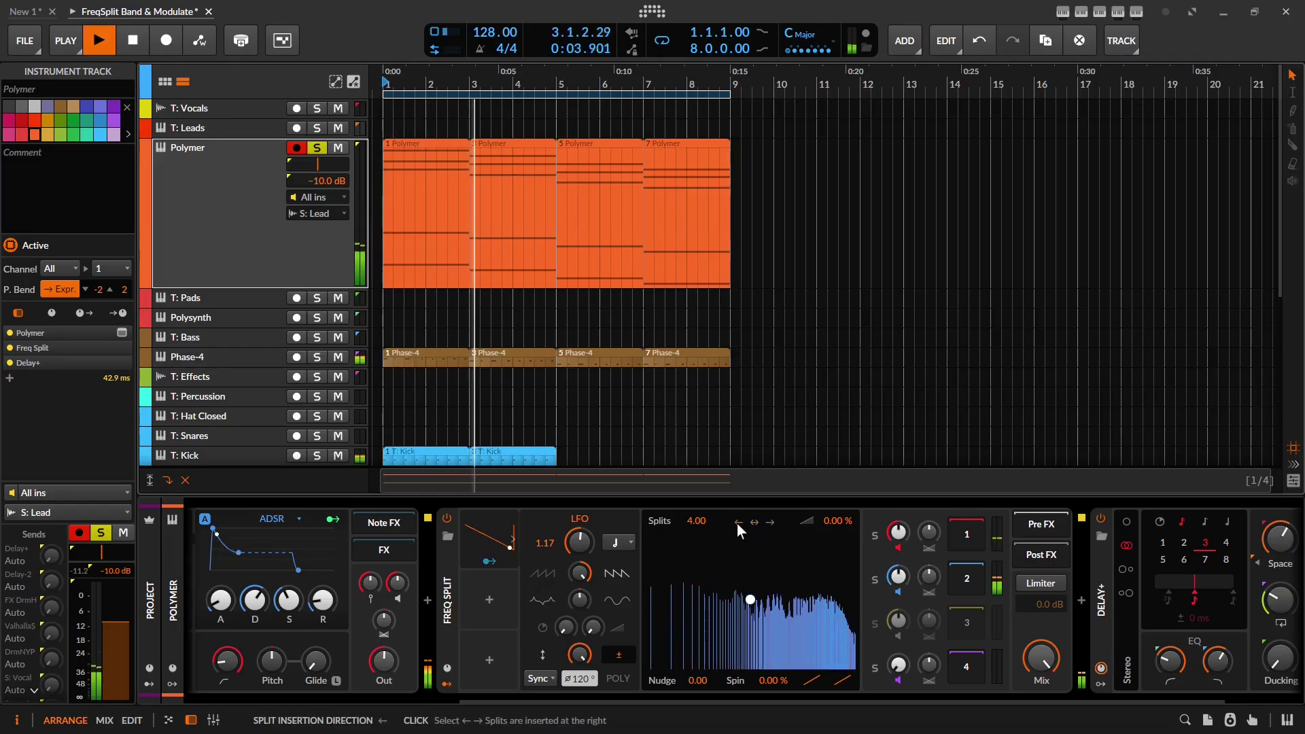
left_click(772, 521)
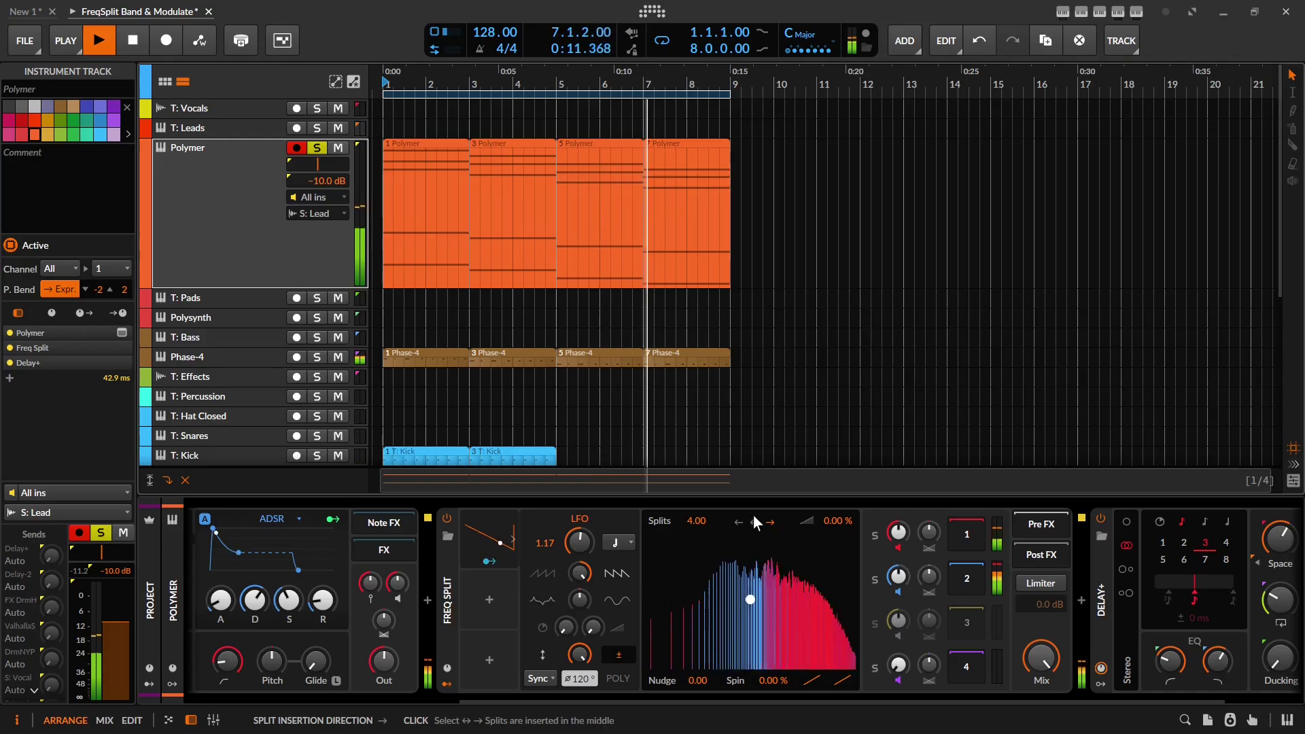
left_click(754, 520)
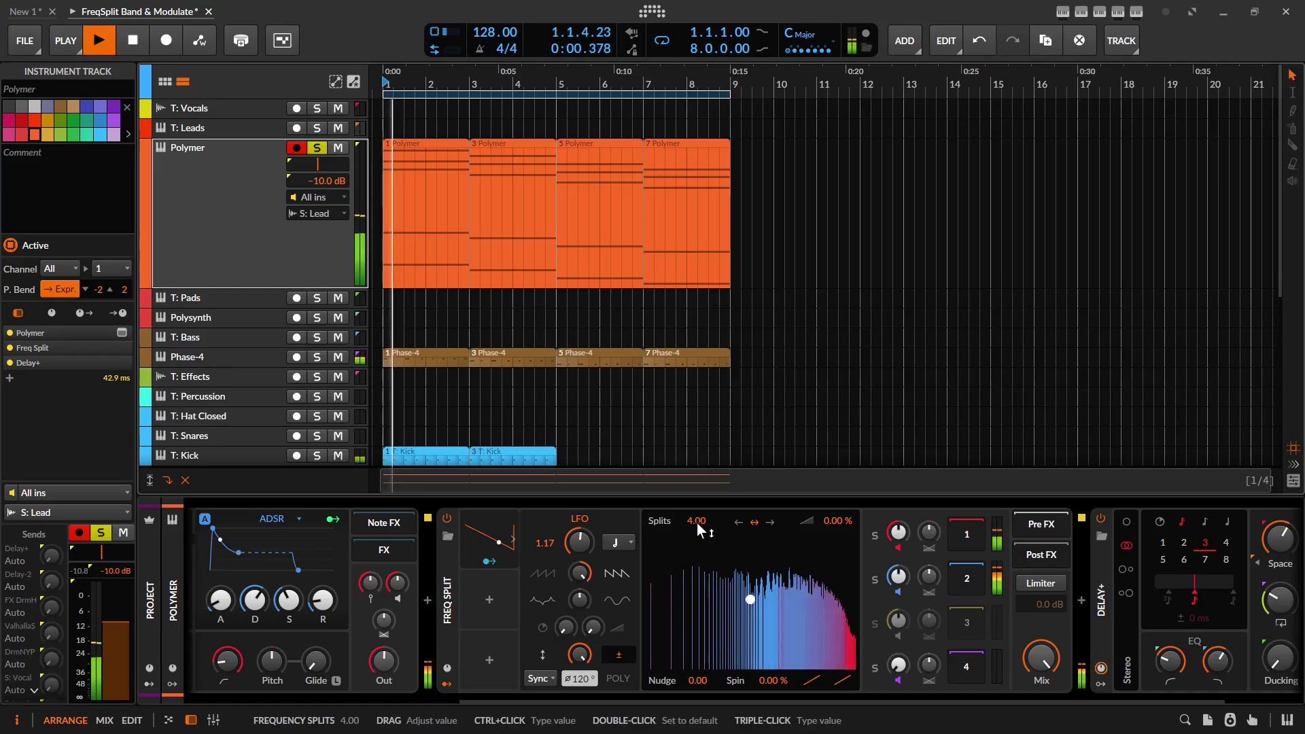
Reduce Freq Split's Splits to 2.06 and restore the band 4 gain to 0.0 dB.
left_click_drag(700, 520, 700, 569)
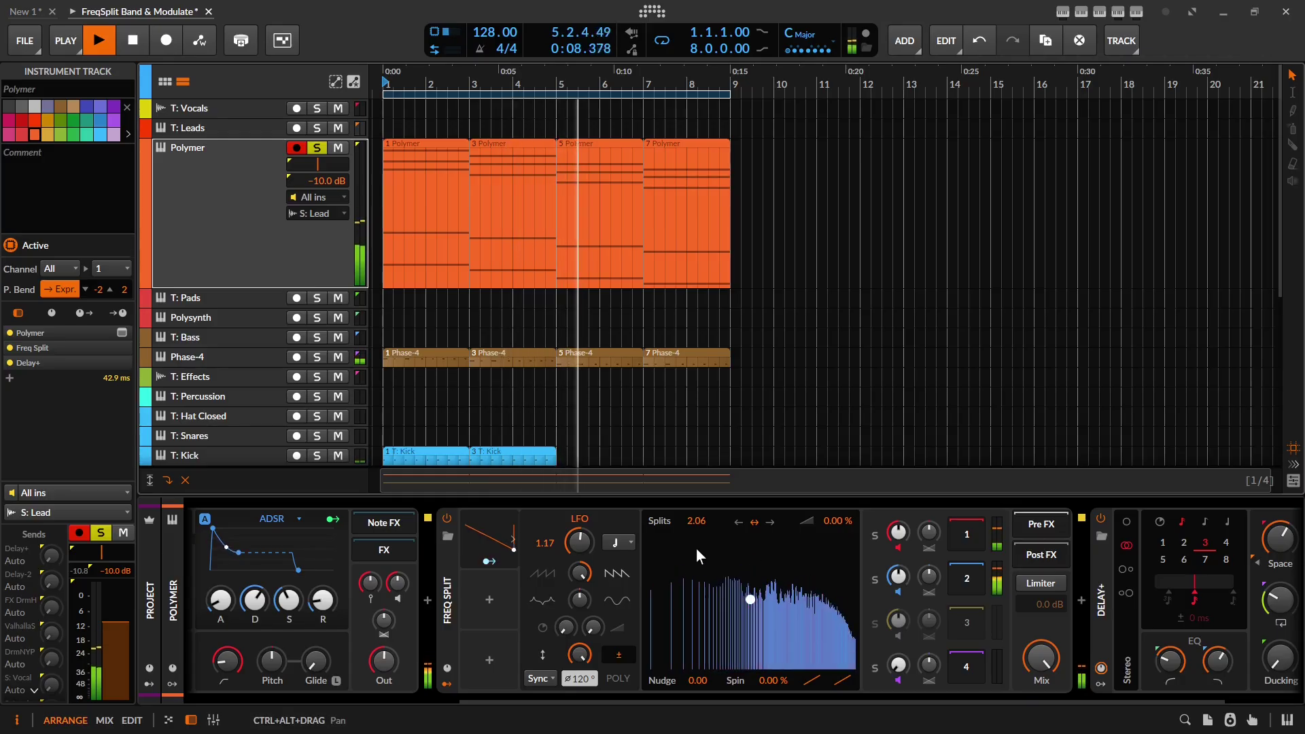
left_click_drag(897, 664, 895, 668)
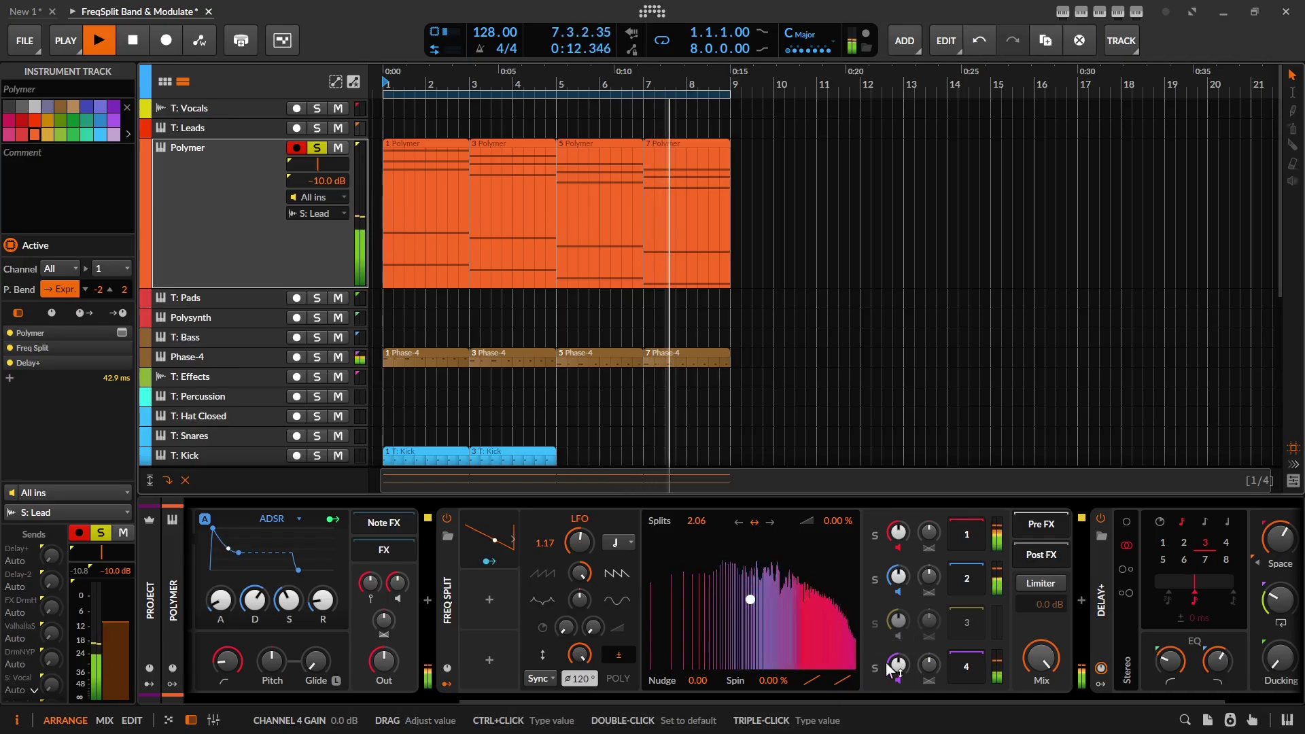
Mute Freq Split band 1 and raise Splits to 12.13 while auditioning, then stop playback.
left_click(896, 548)
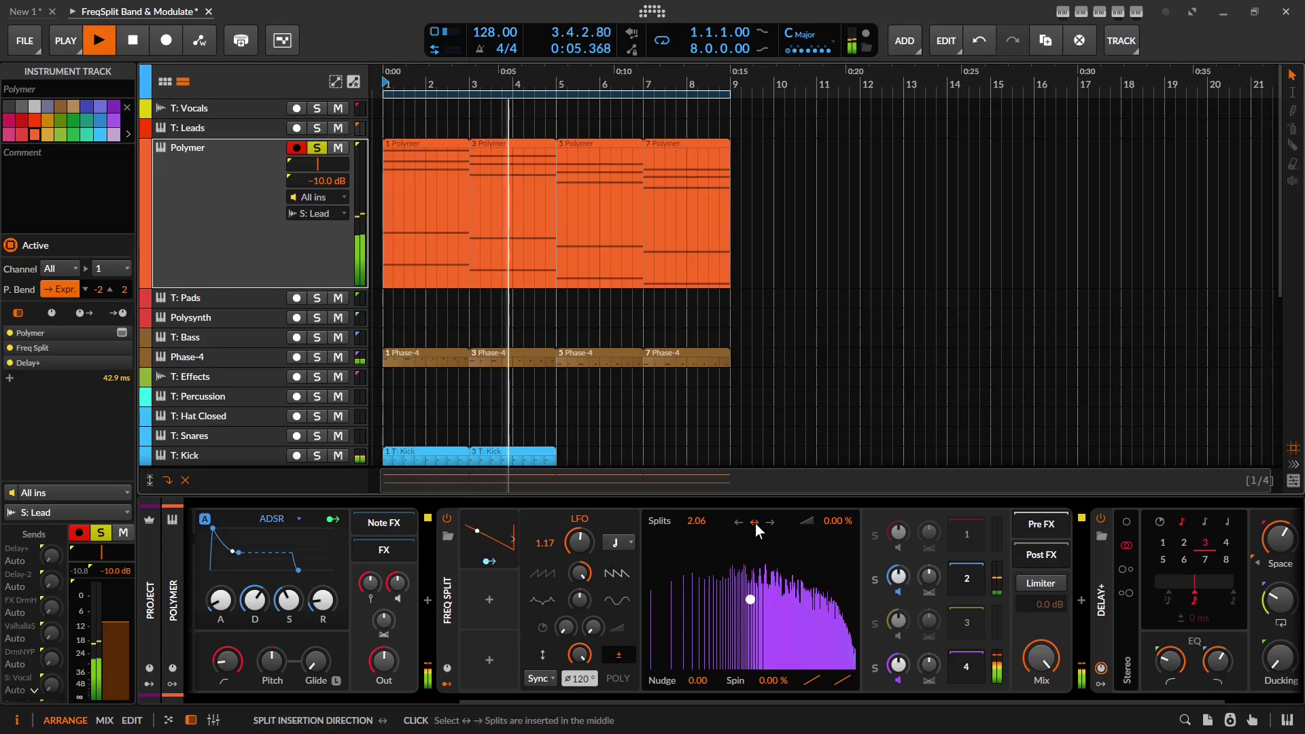
mouse_move(693, 520)
left_mouse_down()
mouse_move(694, 571)
mouse_move(699, 513)
left_mouse_up()
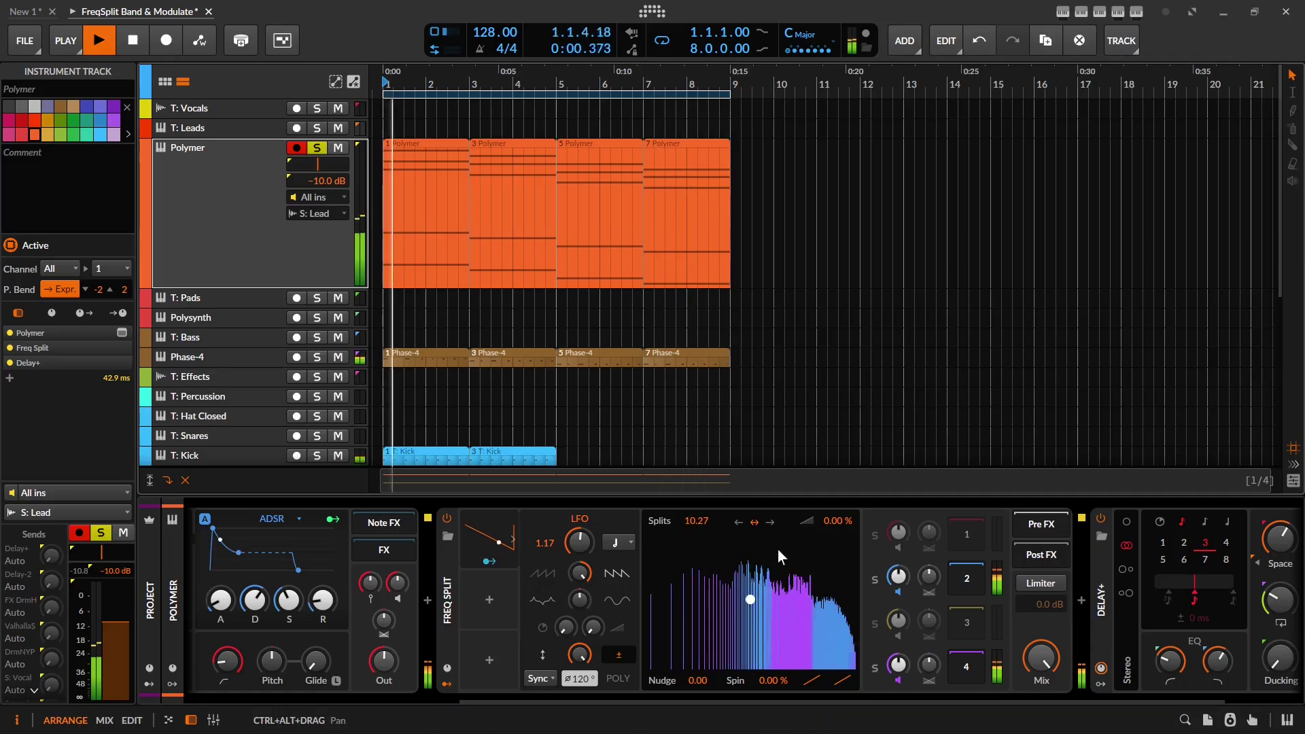
left_click_drag(700, 521, 701, 520)
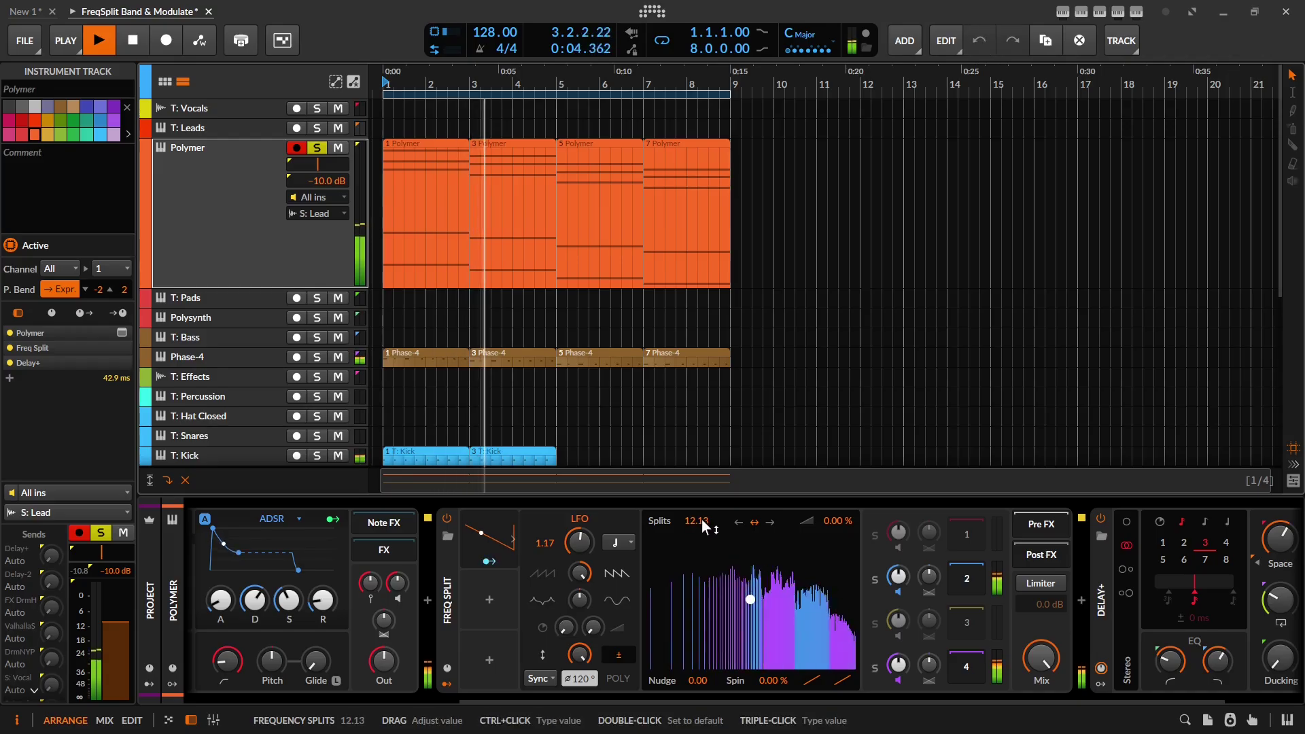
key("space")
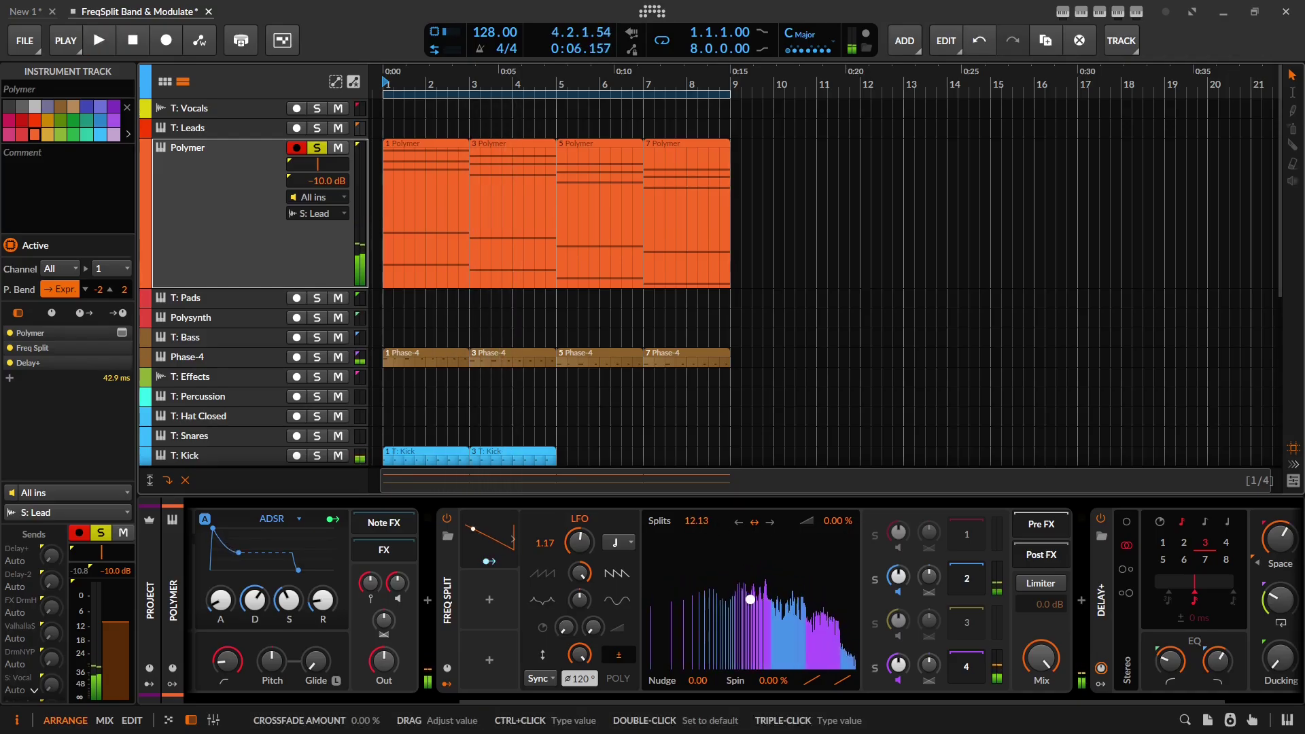
Audition Freq Split while gradually raising its Crossfade Amount to 100%, and stop playback.
key("space")
left_click_drag(834, 516, 835, 498)
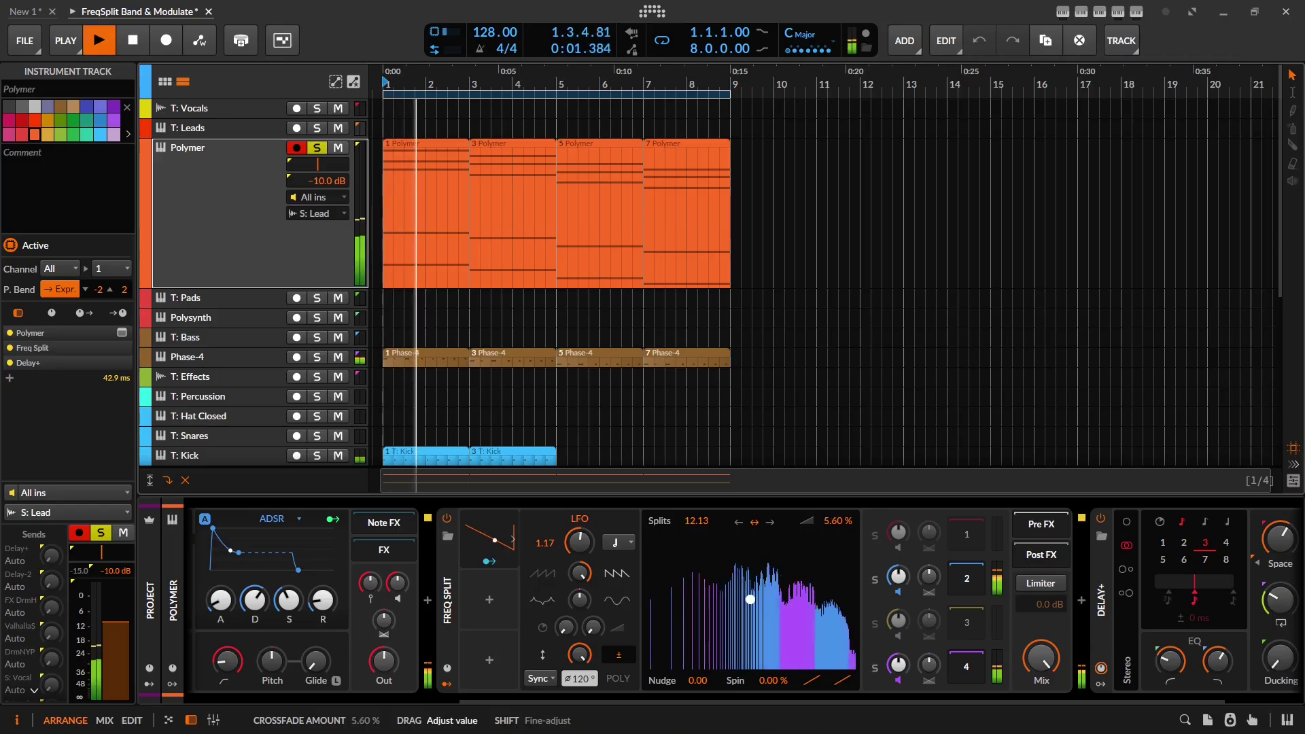
key("space")
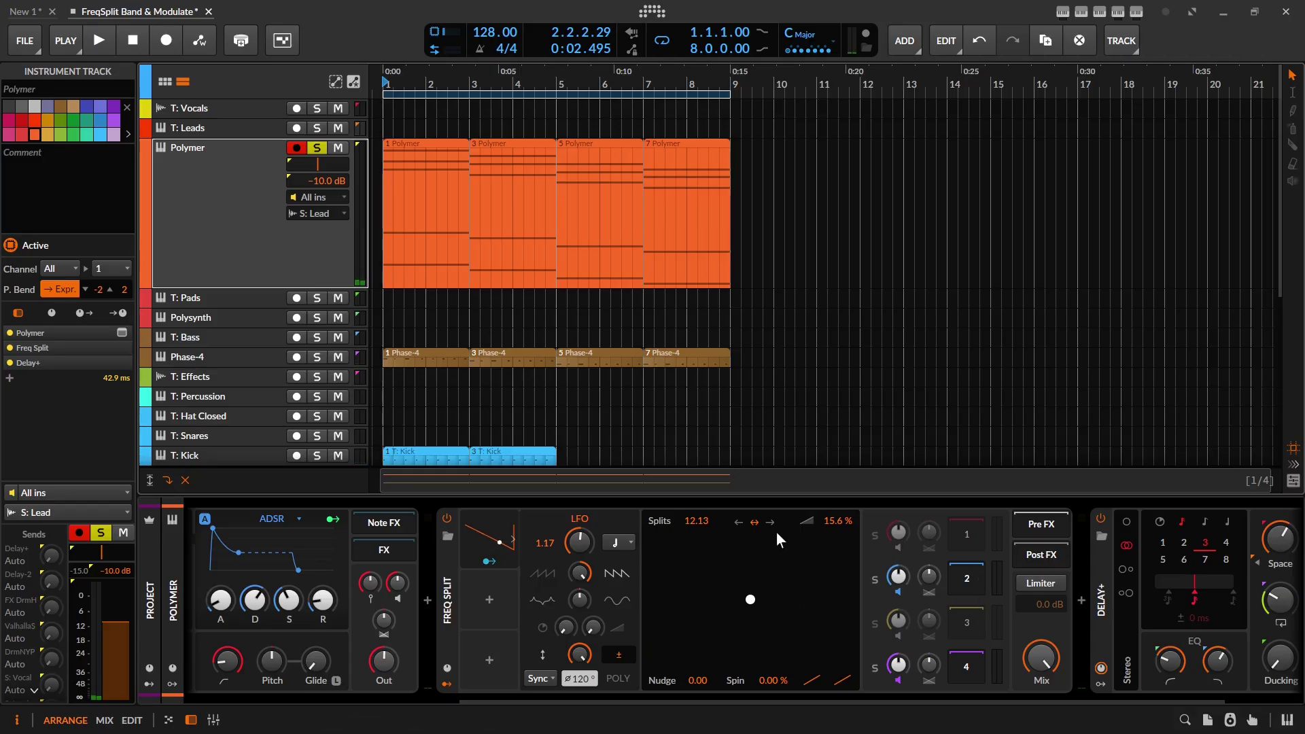
key("space")
left_click_drag(842, 518, 838, 401)
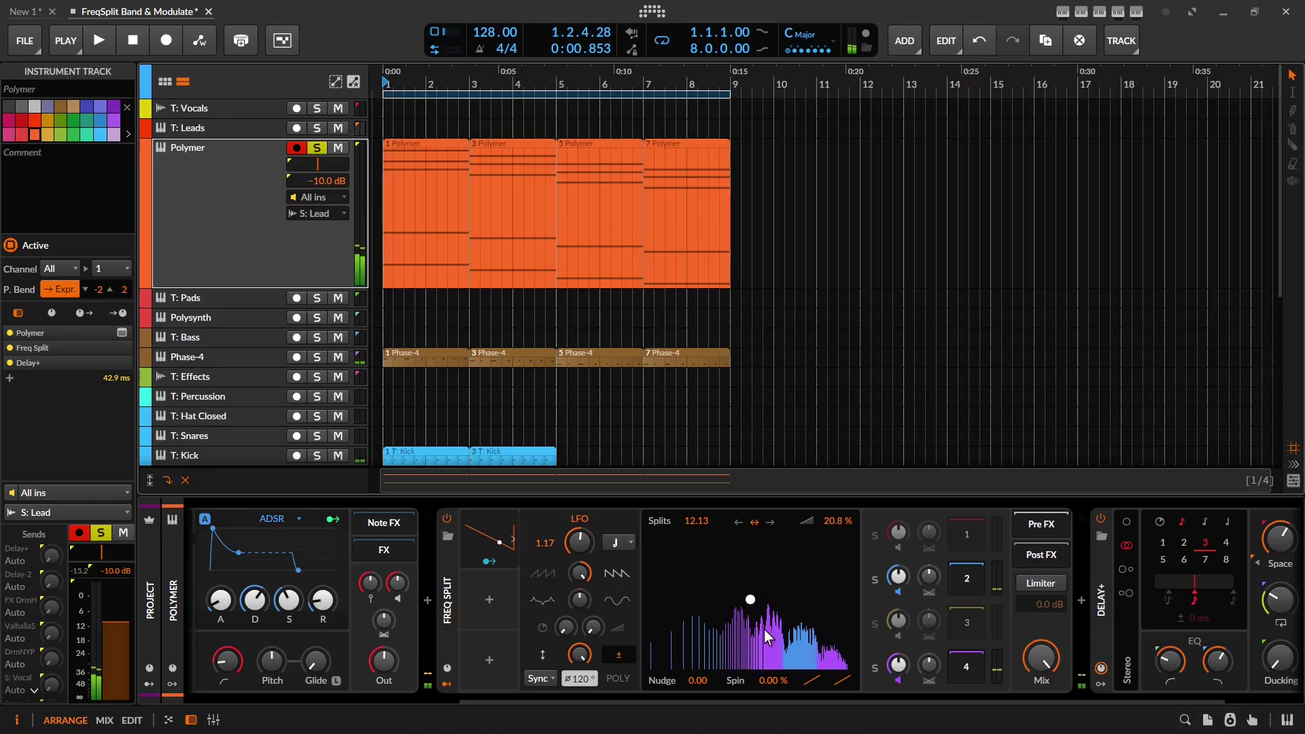
key("space")
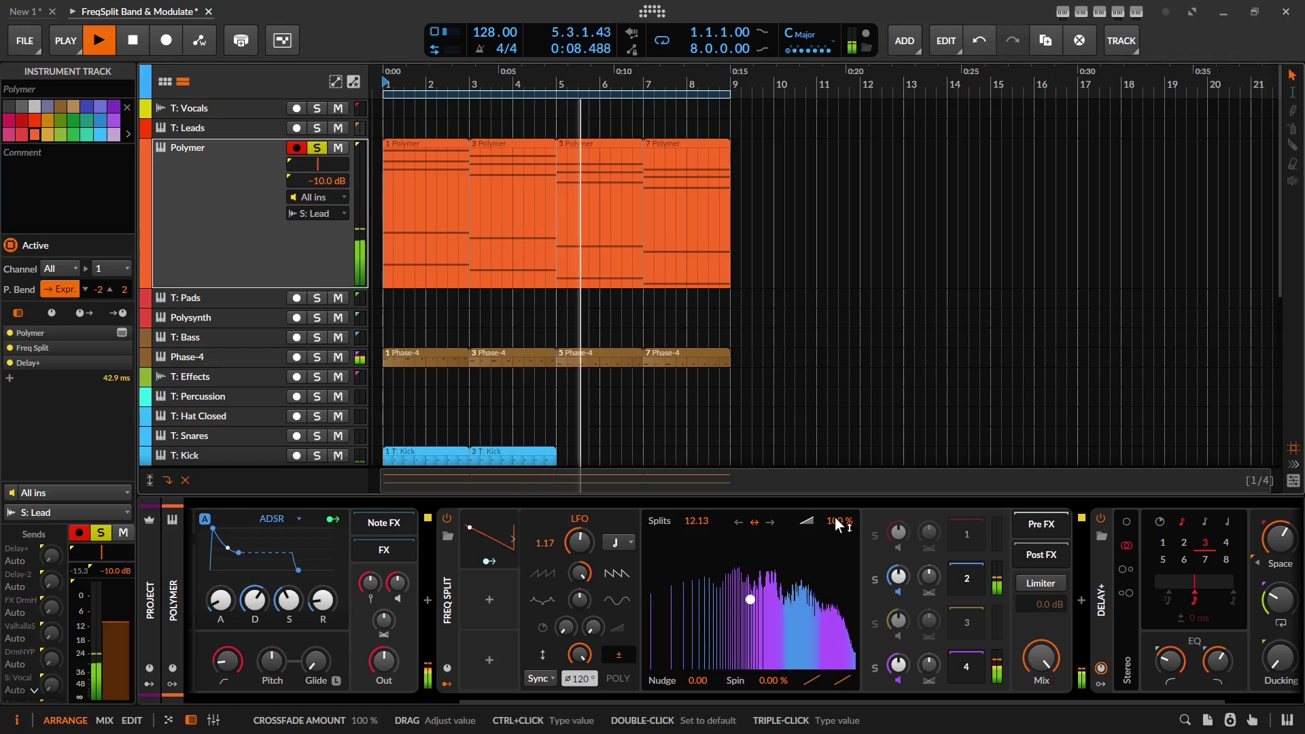
key("space")
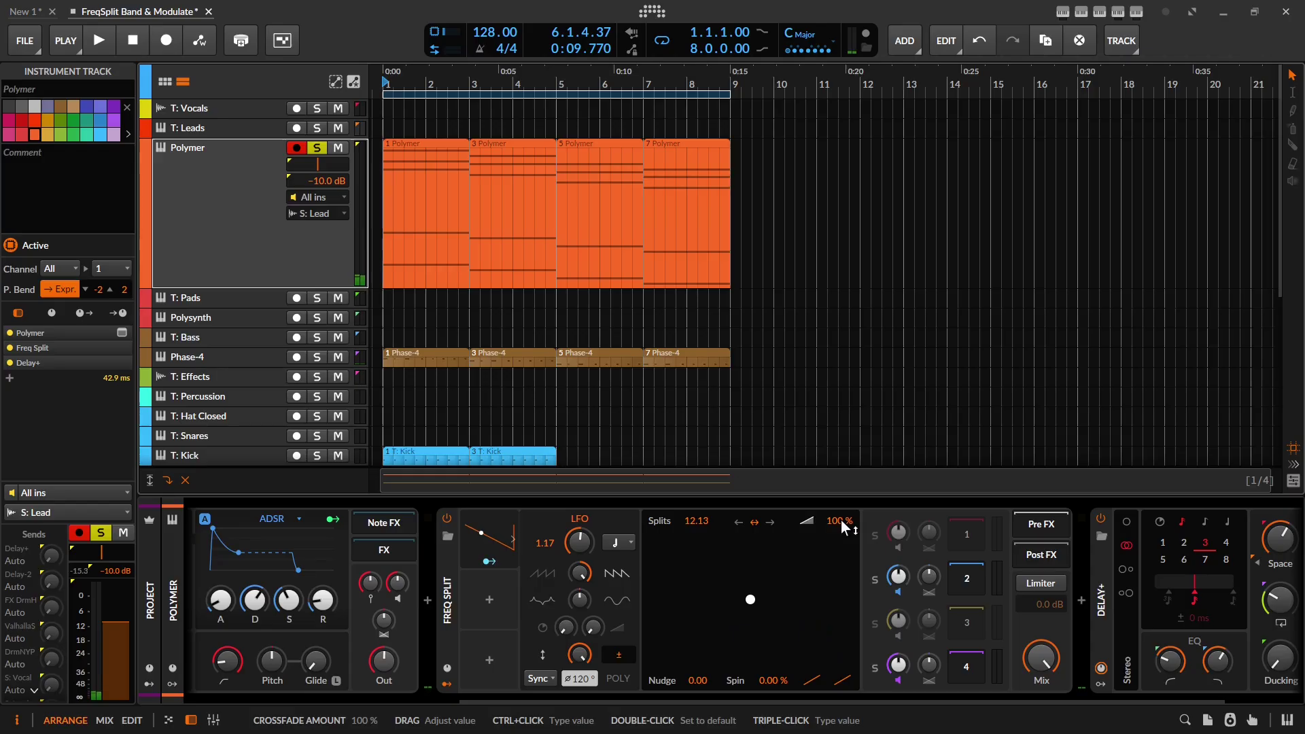
Reset Freq Split's Crossfade Amount and sweep it back up to 100% during a short playback.
double_click(840, 520)
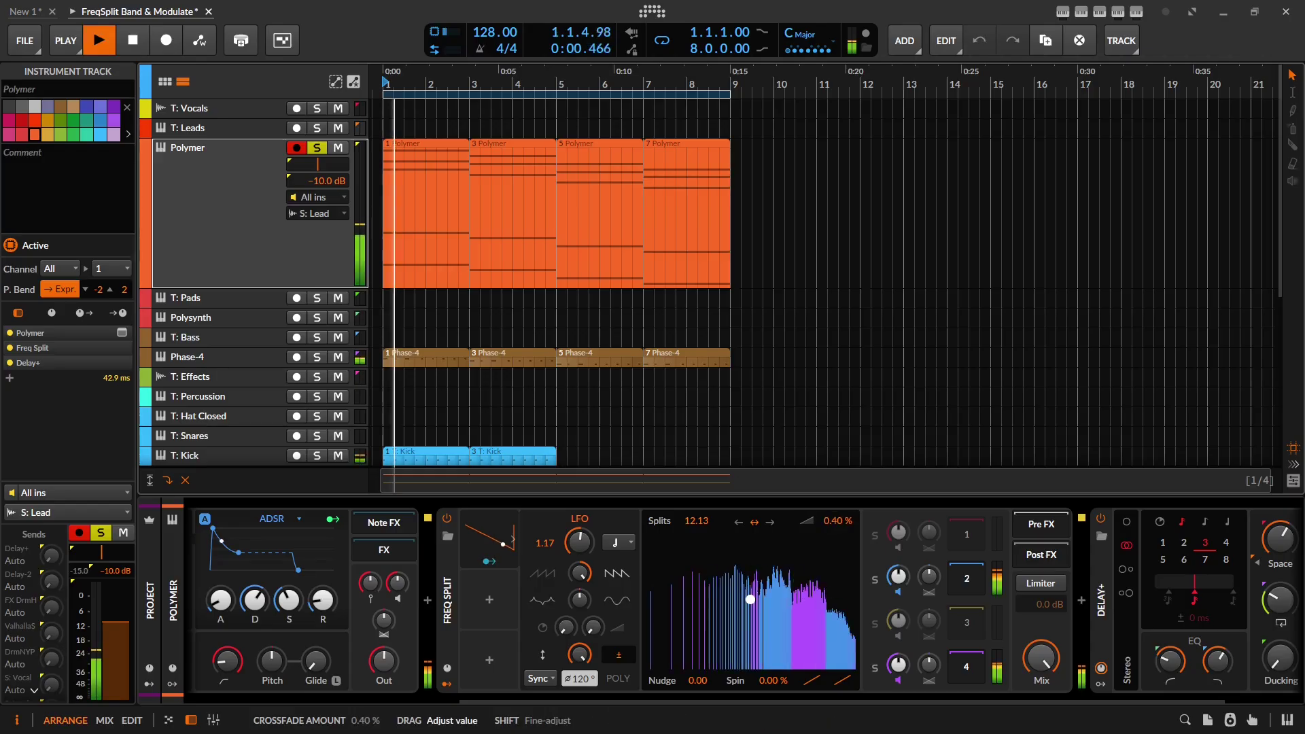
key("space")
left_click_drag(840, 521, 742, 370)
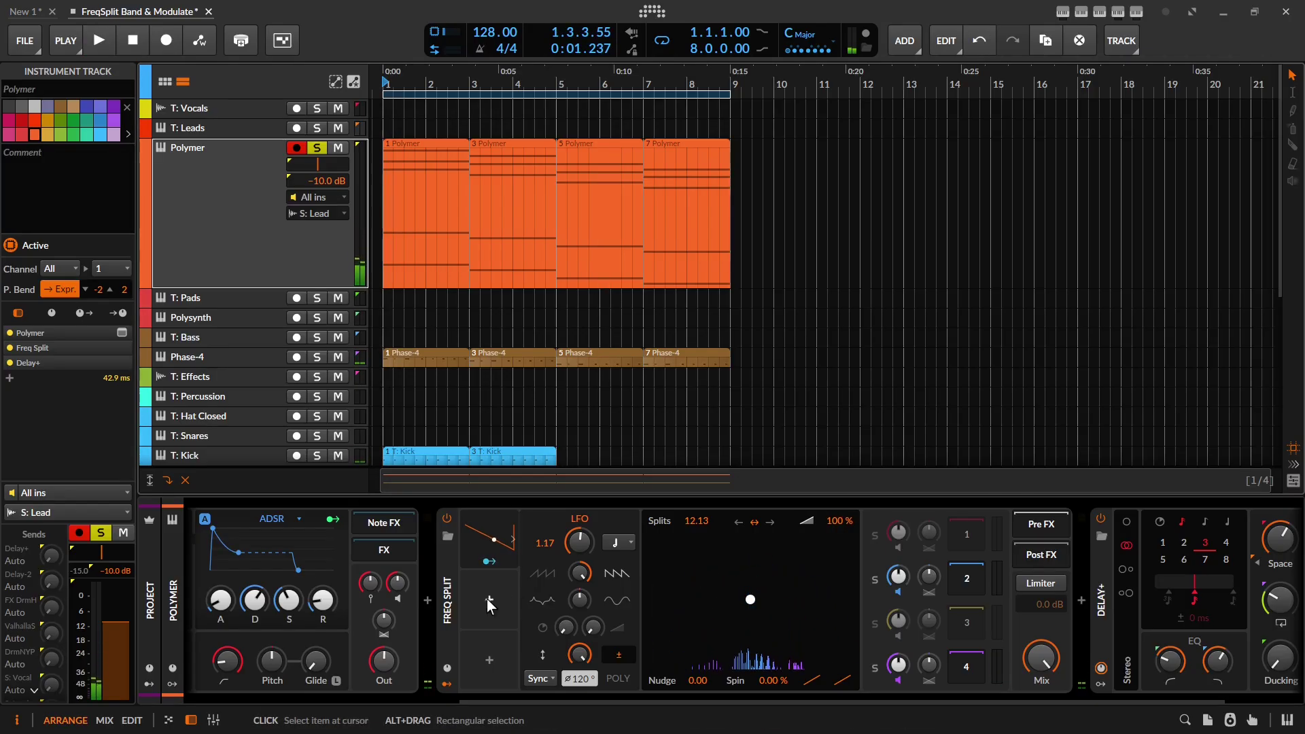
Add an ADSR modulator to the second modulator slot of Freq Split.
left_click(487, 599)
type("ads")
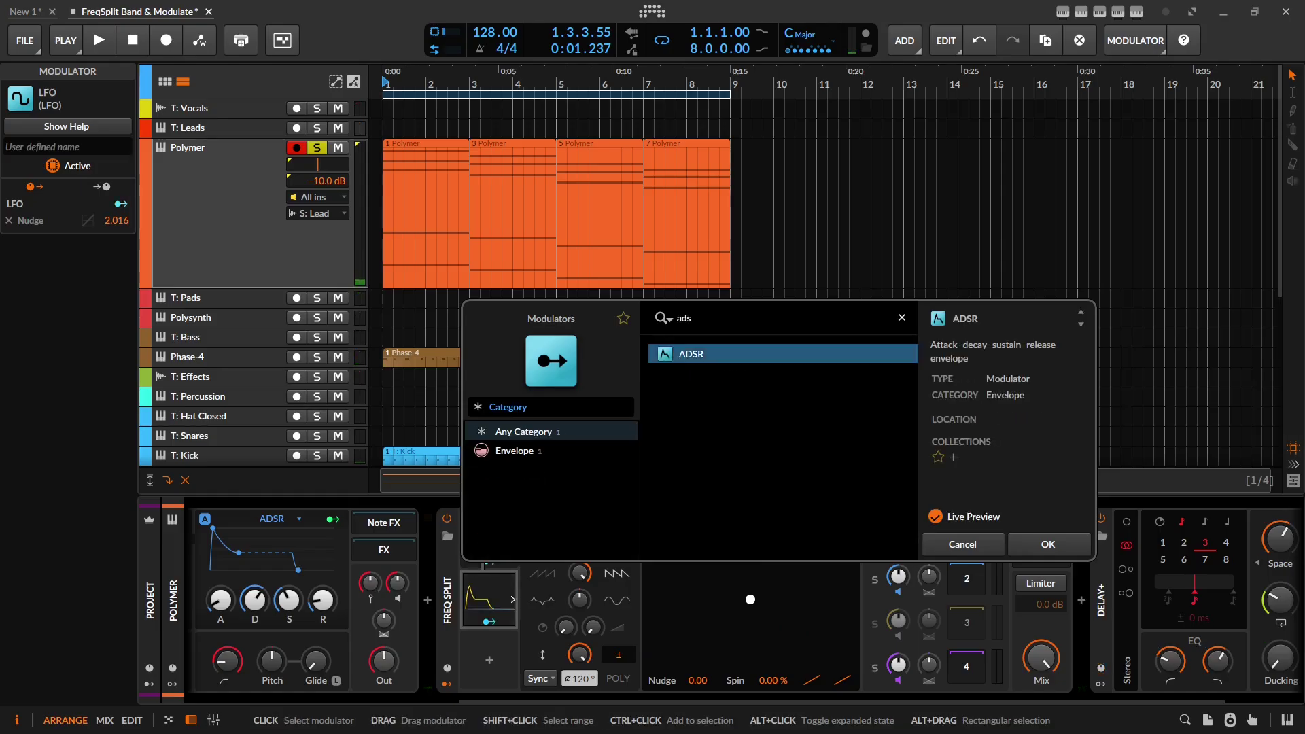
key("Return")
Reset the Crossfade Amount to 0.00% and map the ADSR to it with a modulation amount of 100%.
double_click(836, 521)
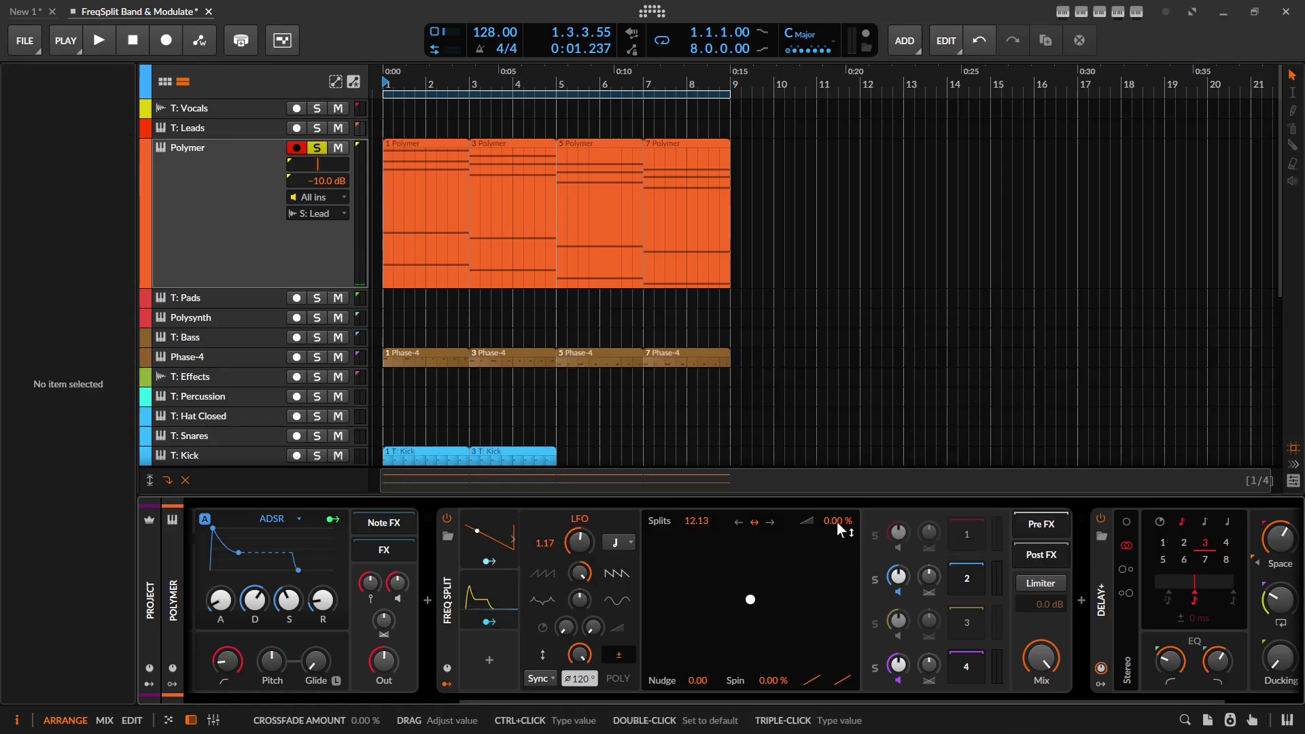
left_click(517, 619)
left_click_drag(834, 521, 835, 503)
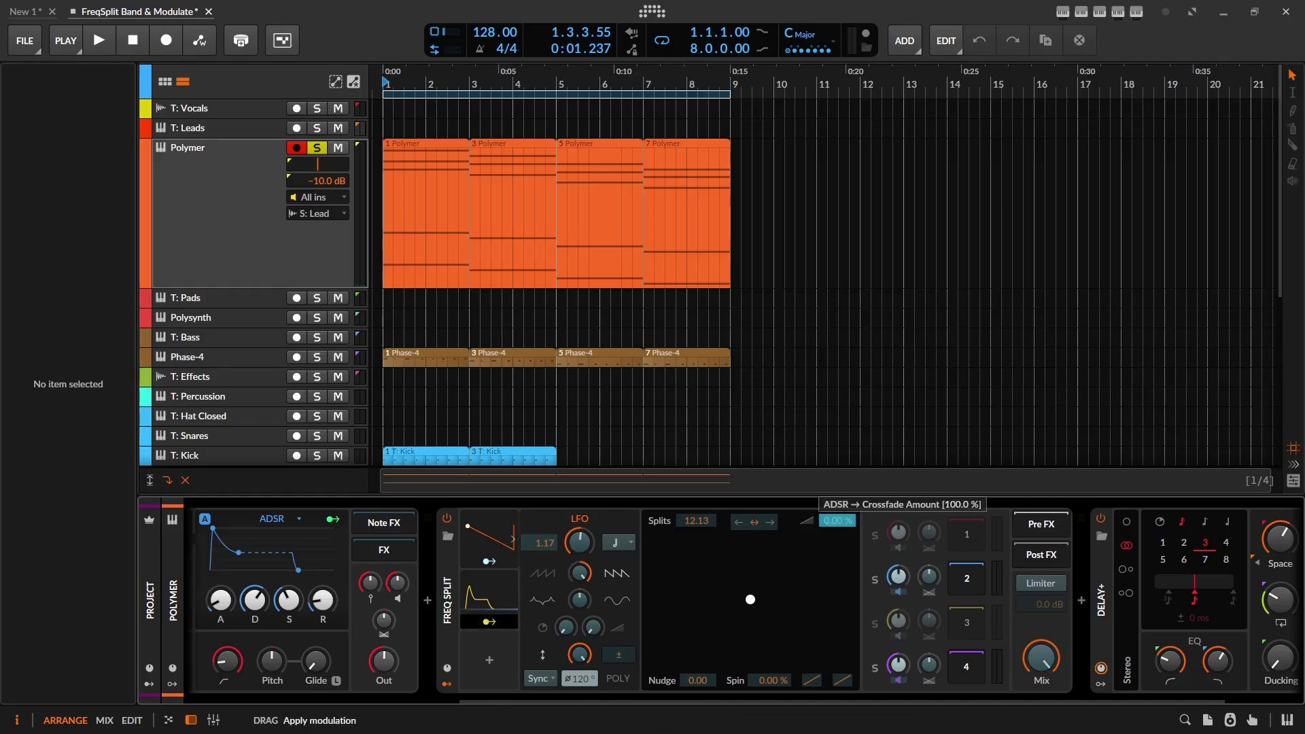
Open the ADSR envelope, minimize its attack, set sustain to 0.00% and vary the decay around 86% while auditioning.
left_click(495, 597)
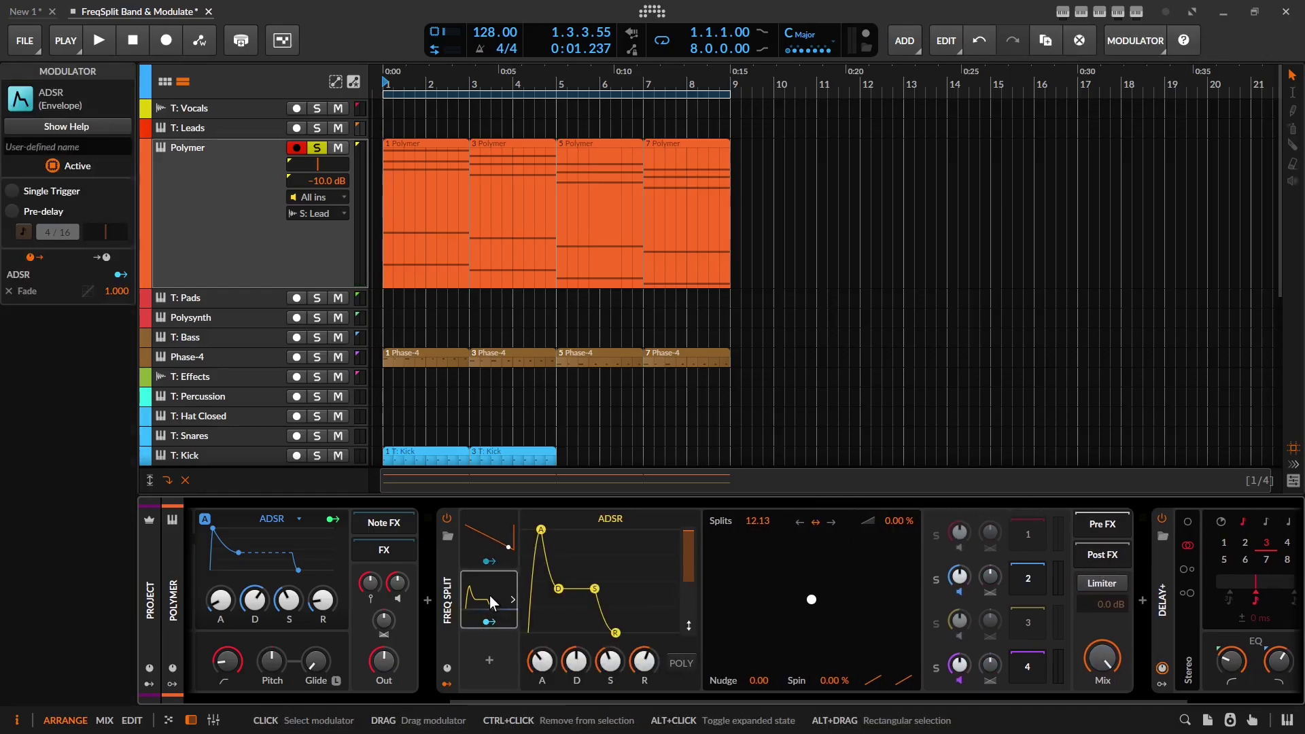
key("space")
key("space")
left_click_drag(542, 661, 541, 714)
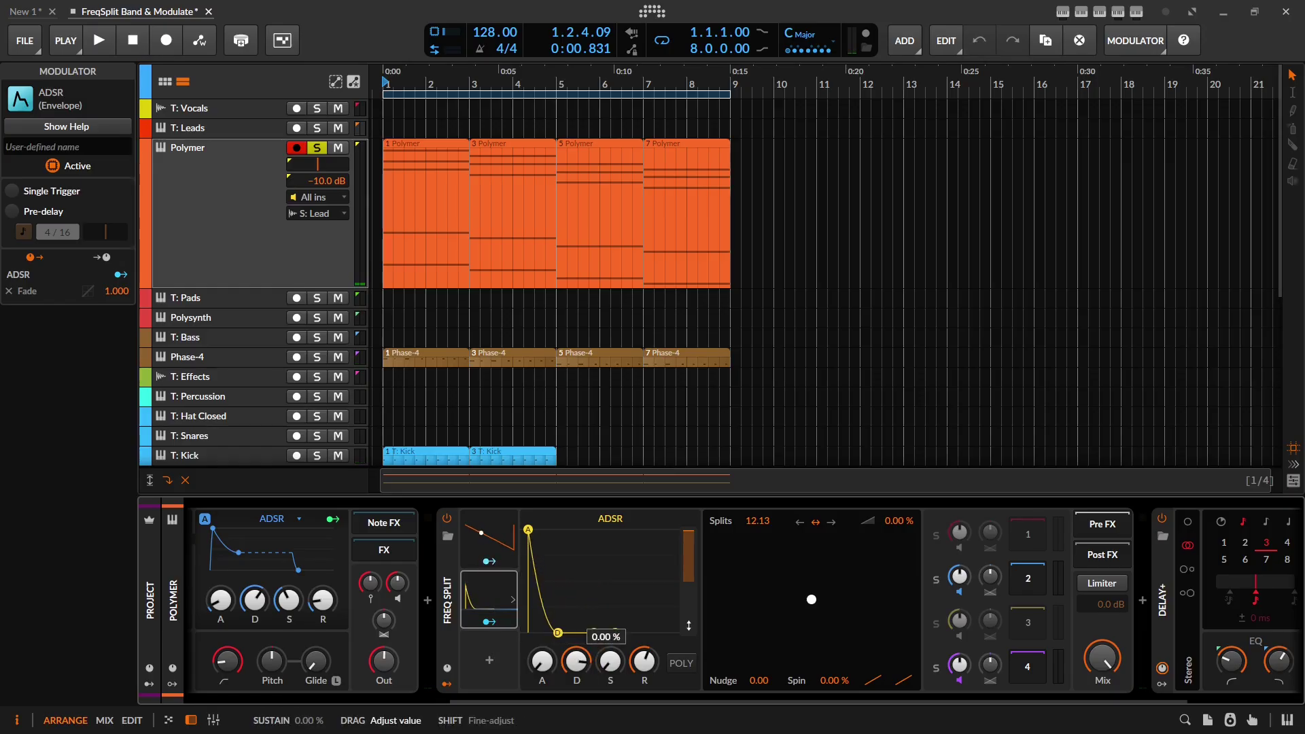
key("space")
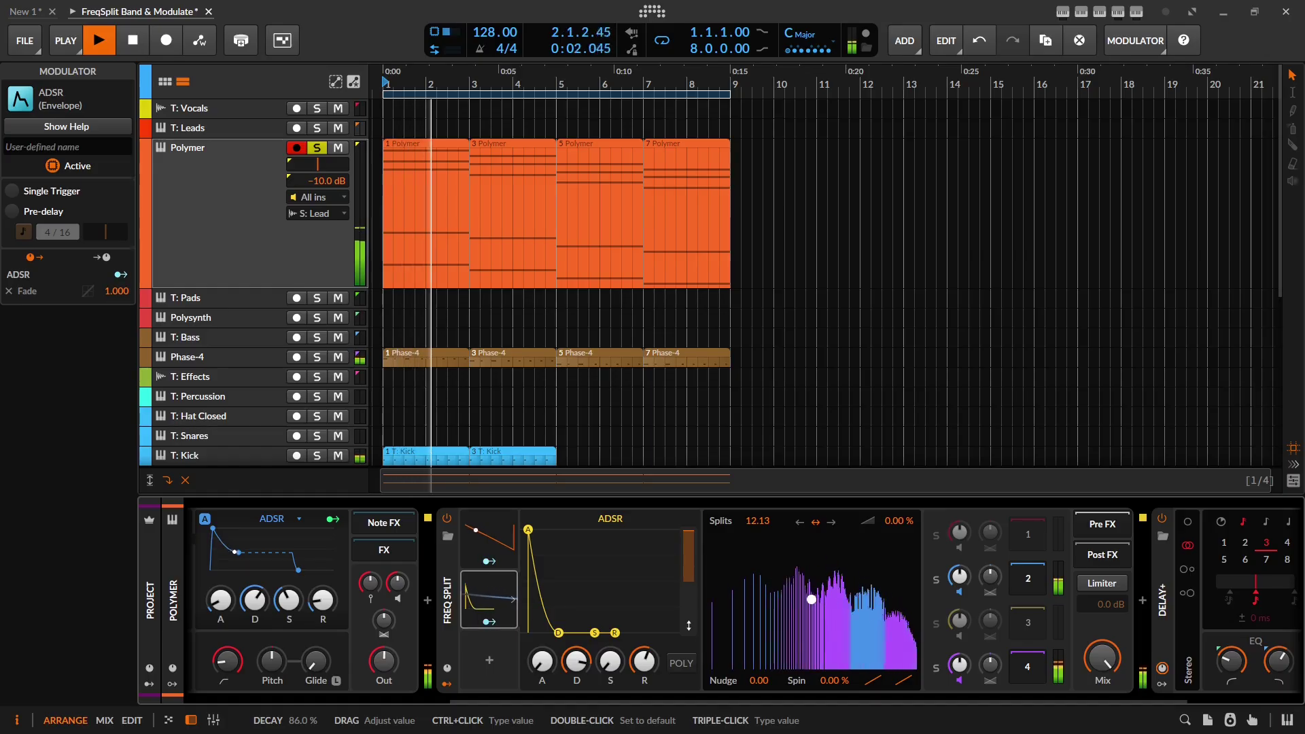
left_click_drag(581, 664, 646, 673)
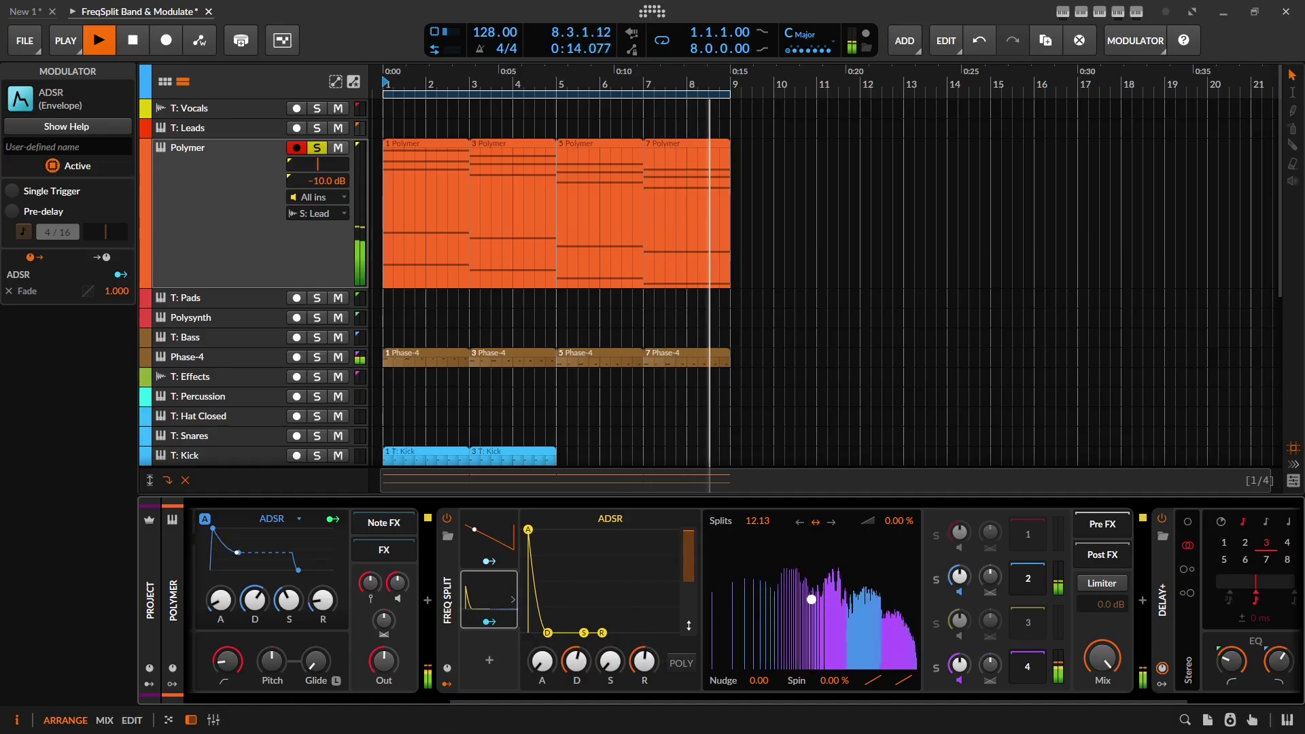
Set the ADSR's decay to 0.00%, enable Single Trigger and fine-tune the attack to about 84% during playback.
left_click_drag(542, 659, 541, 622)
left_click_drag(583, 663, 590, 674)
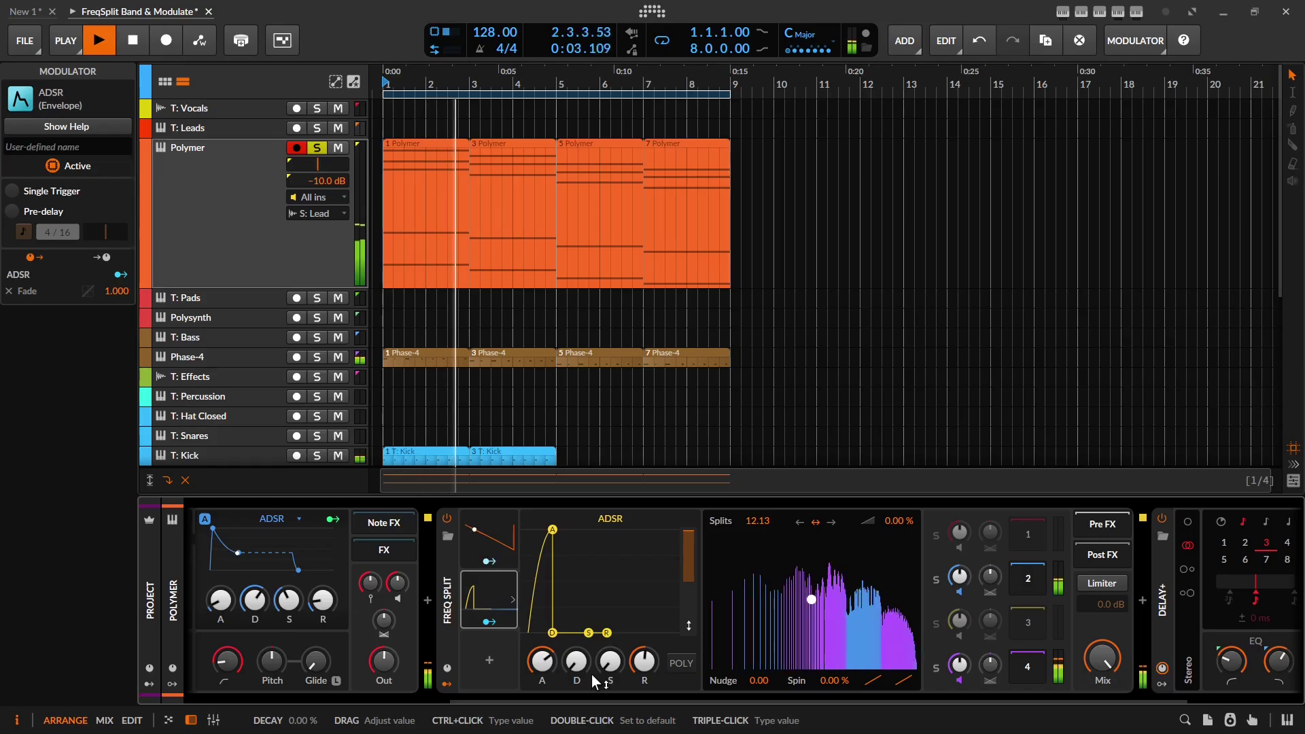
left_click_drag(548, 666, 548, 669)
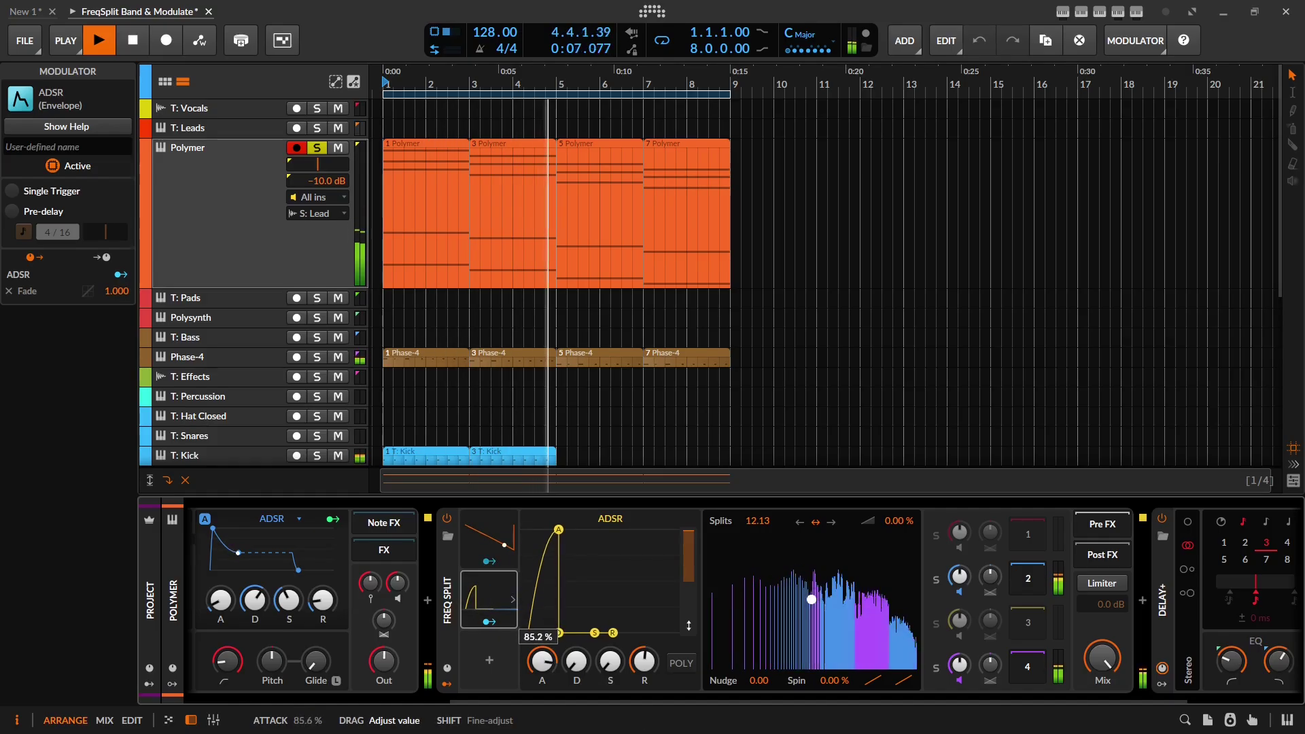
left_click_drag(537, 670, 536, 670)
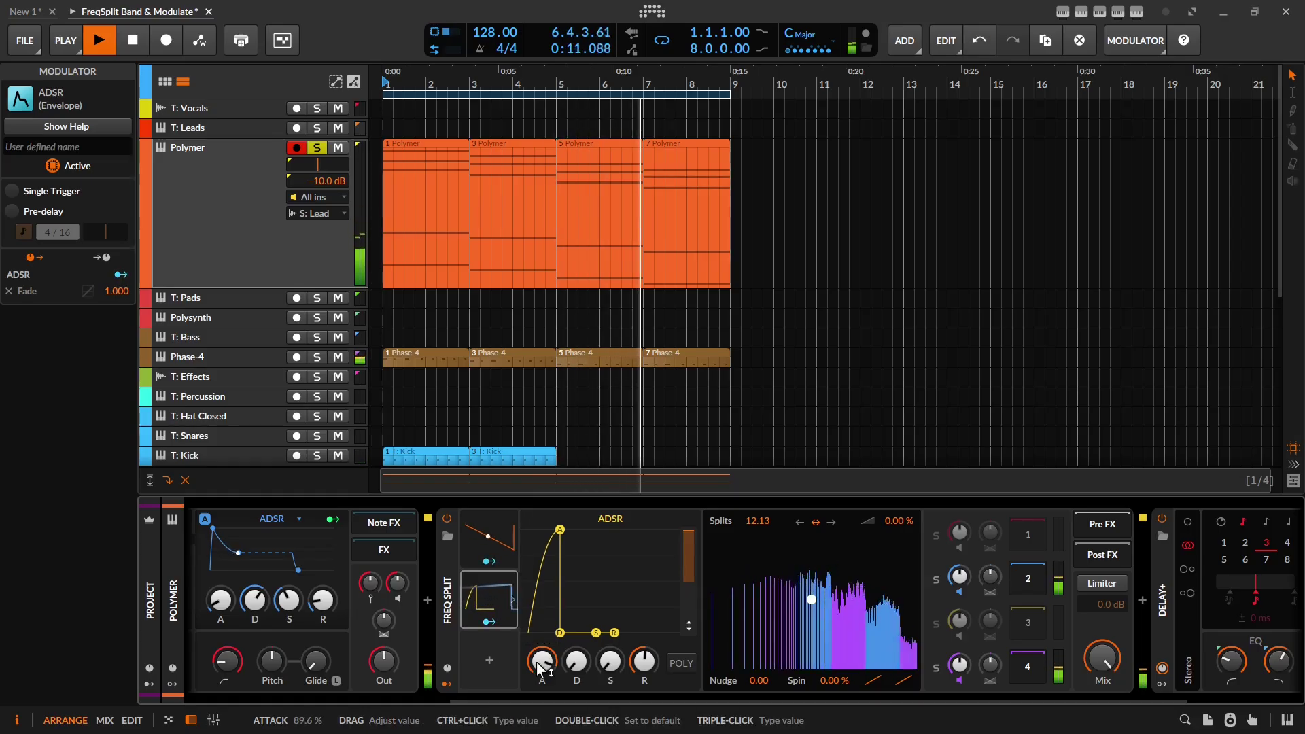
left_click_drag(540, 669, 541, 669)
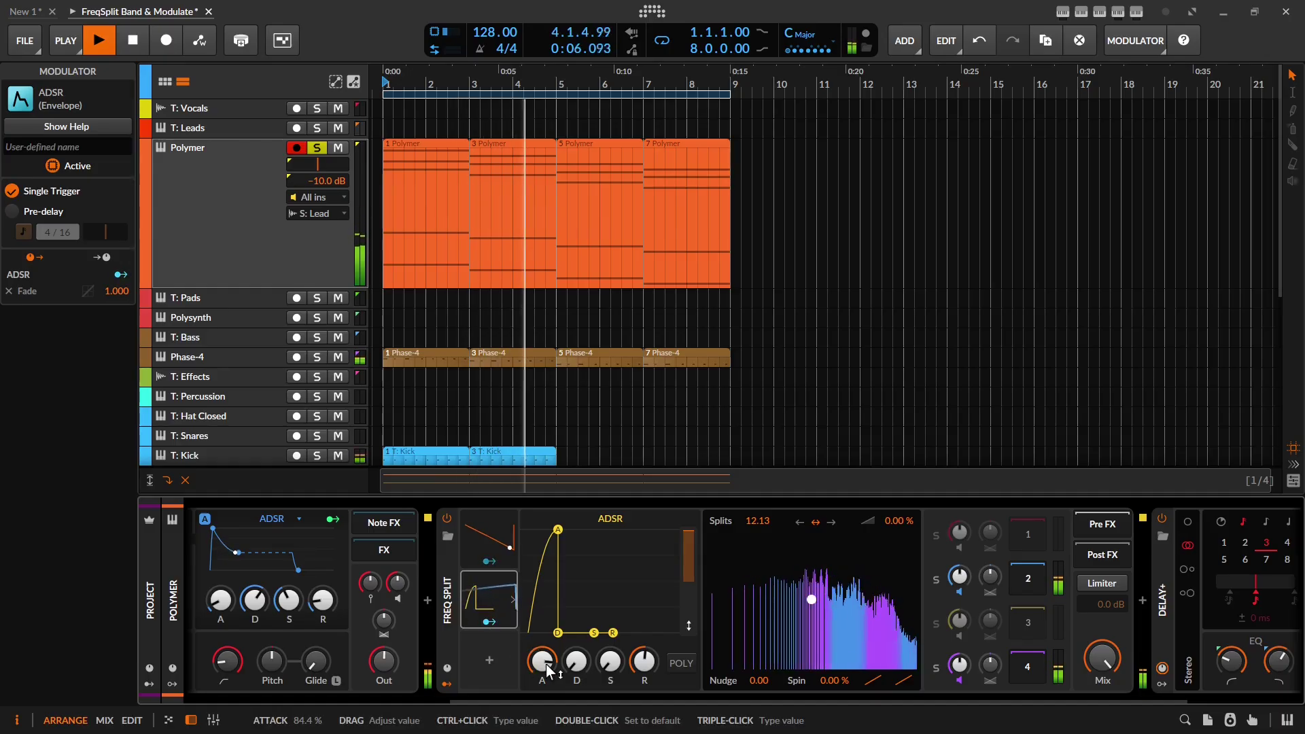
left_click_drag(545, 666, 546, 671)
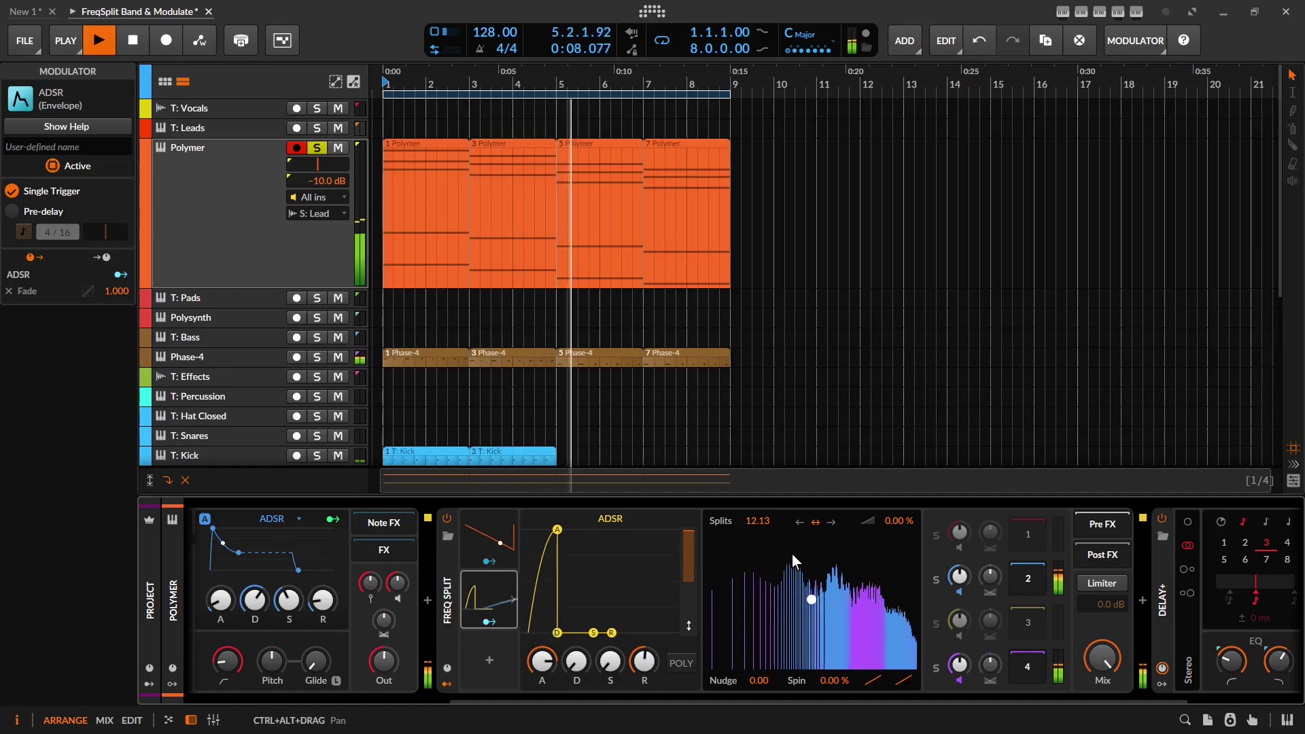
Compare Freq Split's leftward and rightward split insertion directions during playback, leaving the rightward one active.
left_click(801, 521)
left_click(831, 522)
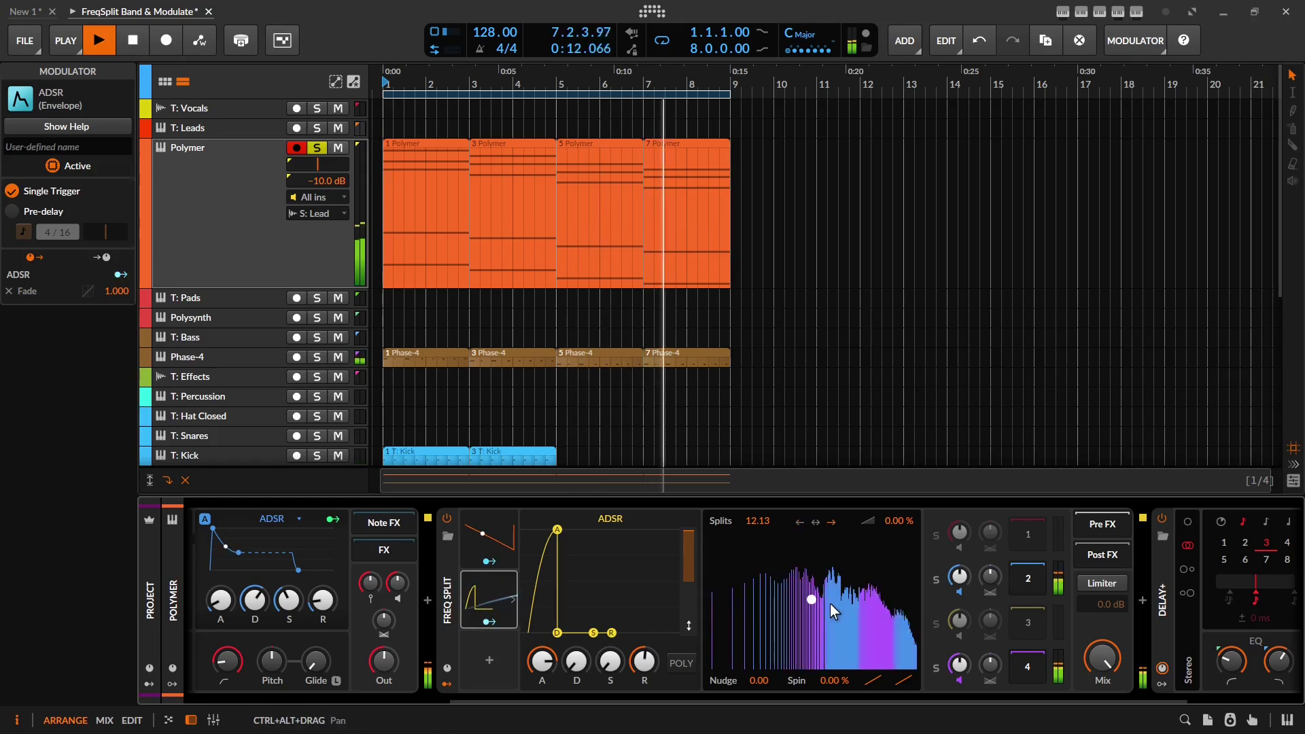